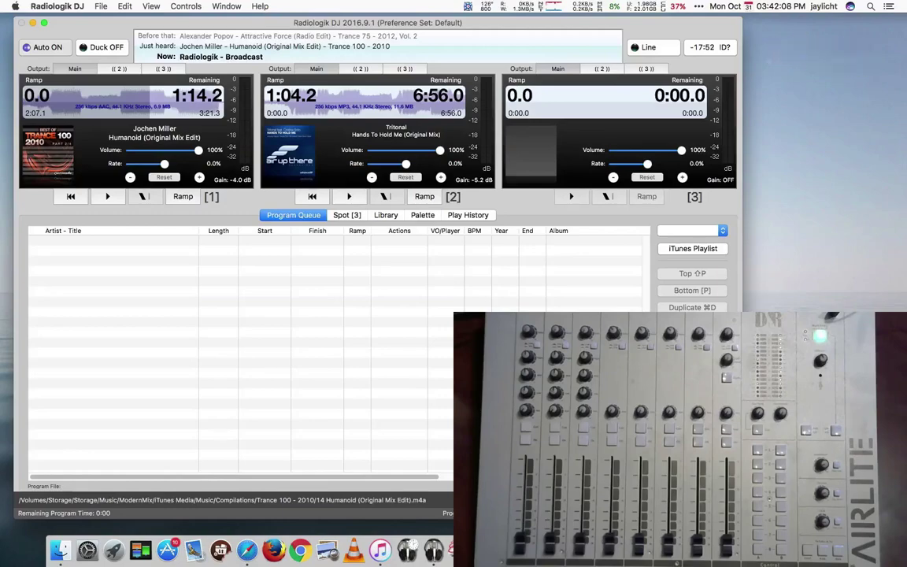
- Bring the minimized Safari window with the D&R website back to the front
left_click(247, 550)
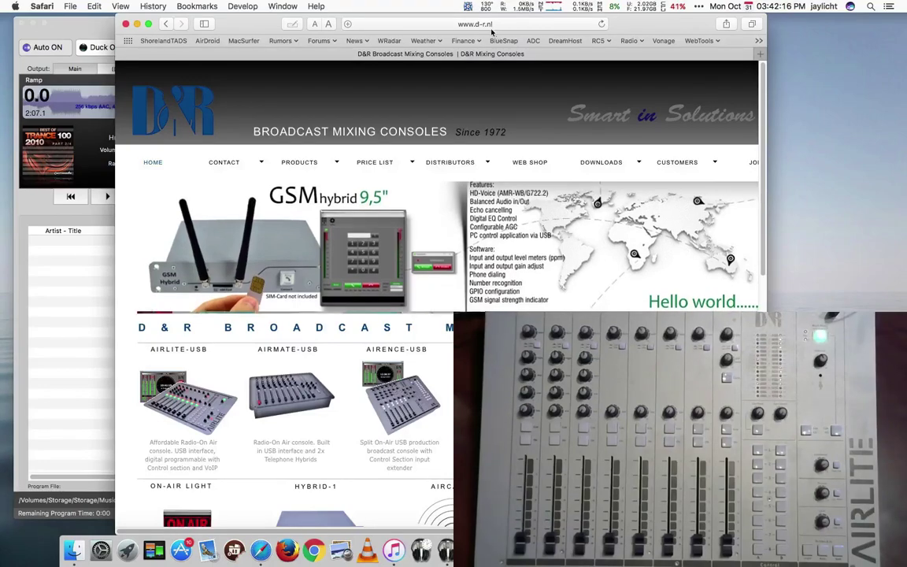
- Minimize Safari to the Dock so Radiologik DJ shows again
left_click(137, 24)
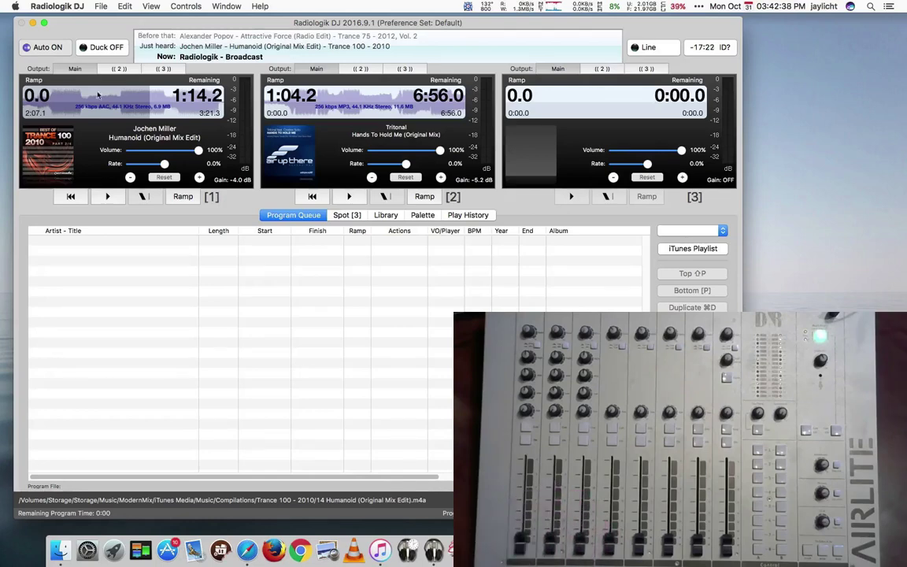
- Show System Preferences' Sound output list with Soundflower, Loopback Audio and the Airlite aggregate device
left_click(87, 550)
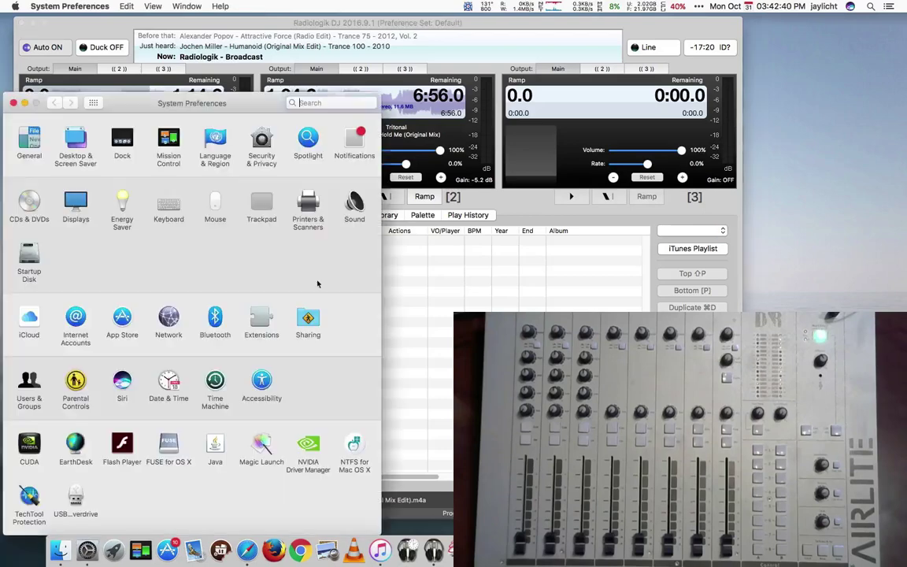
left_click(355, 207)
left_click_drag(241, 50, 518, 72)
left_click(482, 101)
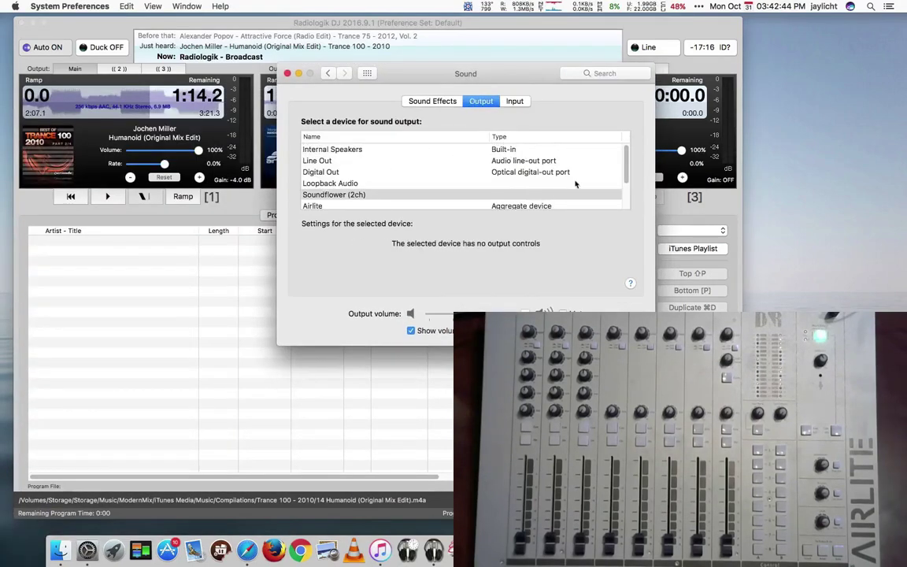
scroll(508, 198, "down", 3)
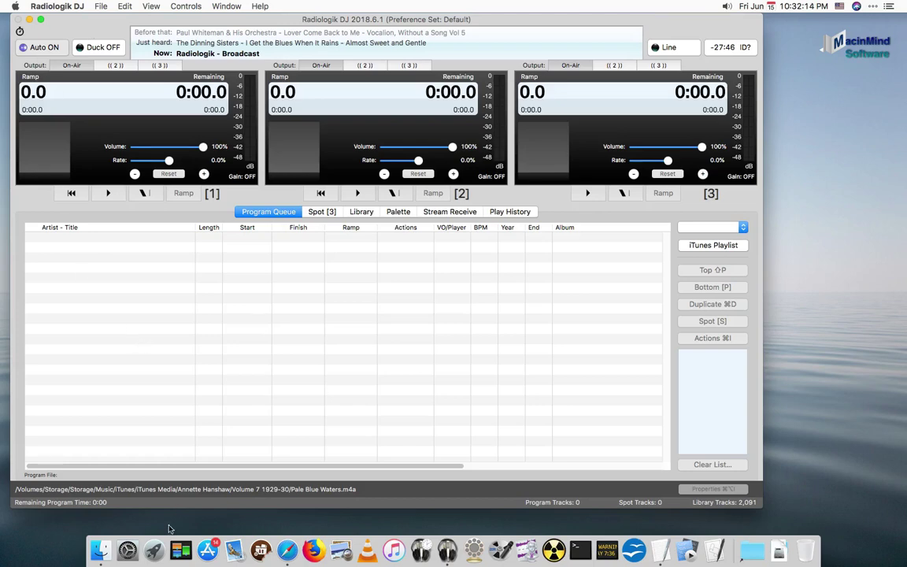
left_click(126, 550)
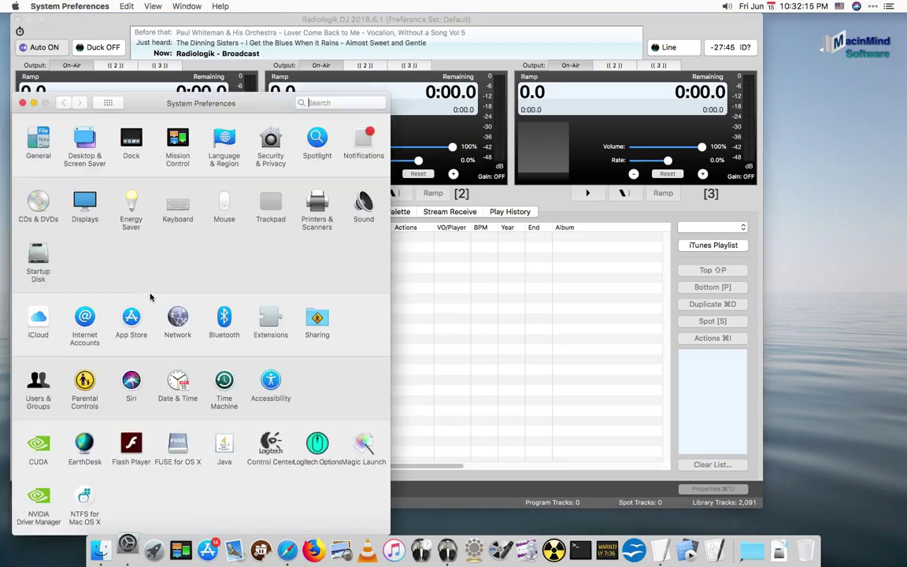
left_click(363, 206)
scroll(78, 193, "down", 5)
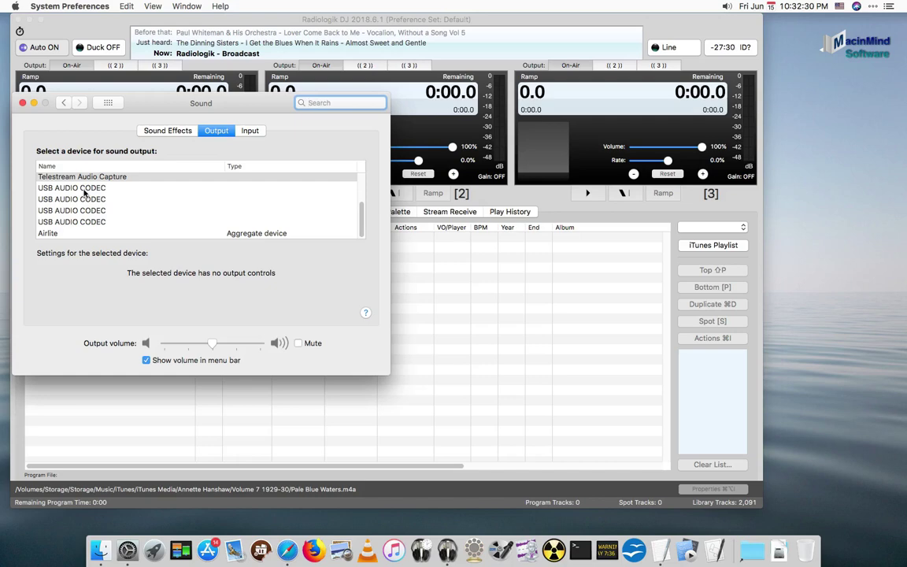
left_click(22, 103)
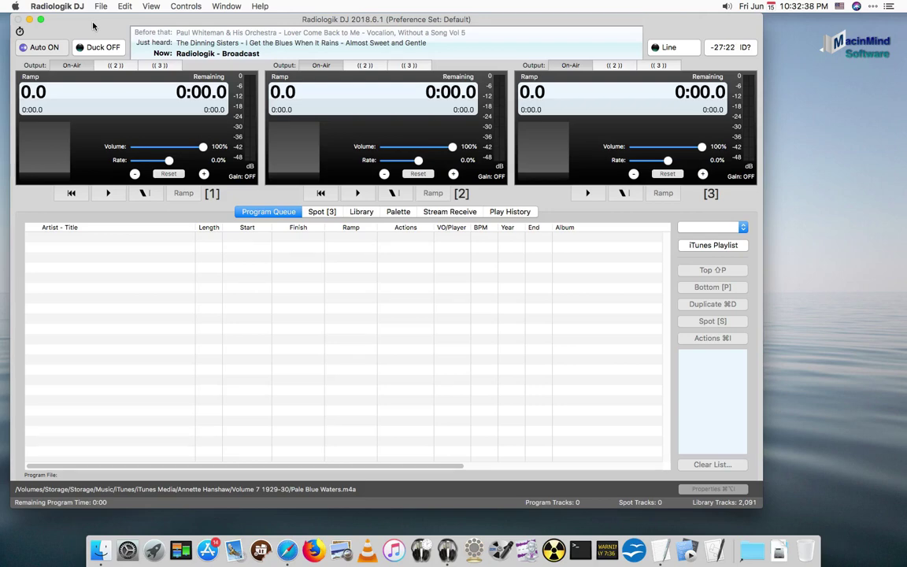
- Route Outputs 1–3 and the Palette to USB AUDIO CODEC (1)–(4) in Audio I/O preferences
key("super+comma")
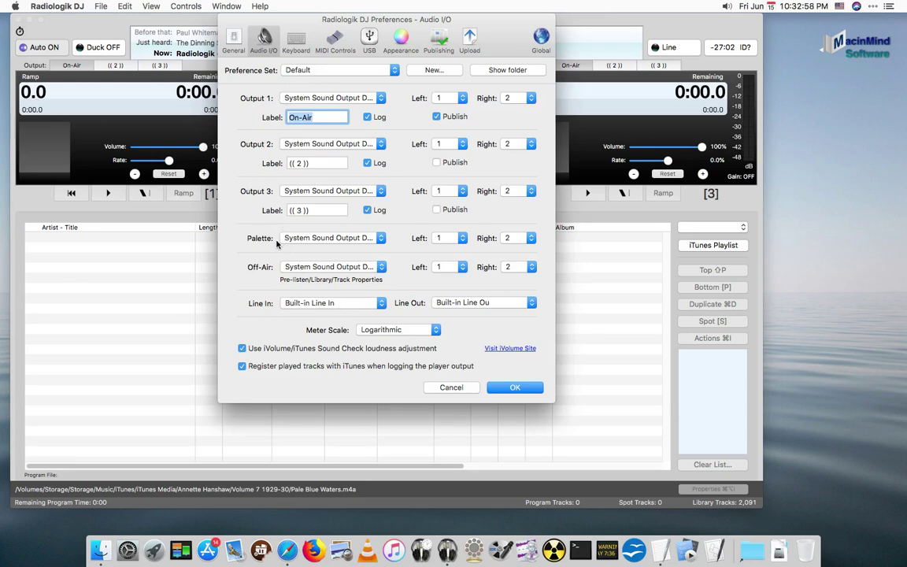
left_click(337, 96)
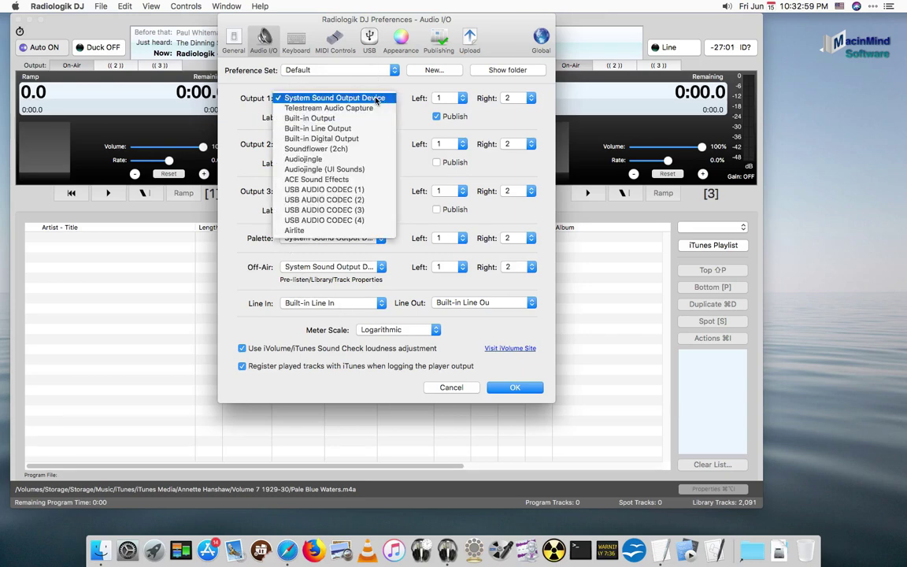
left_click(380, 191)
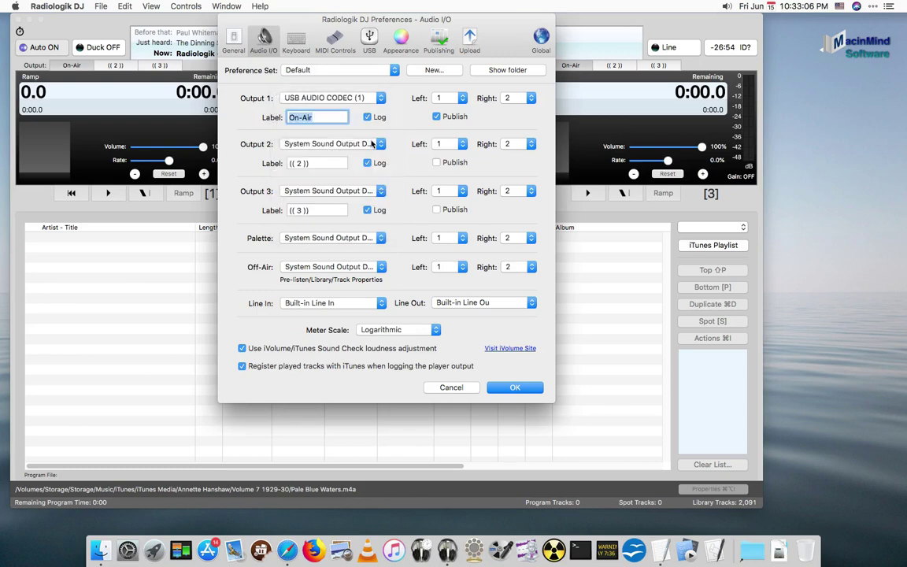
left_click(346, 144)
left_click(372, 246)
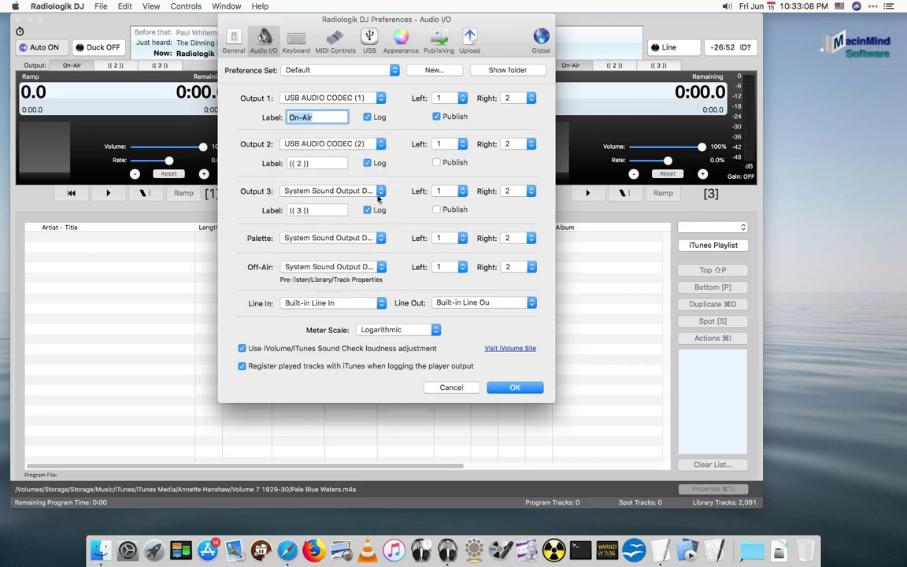
left_click(340, 190)
left_click(380, 307)
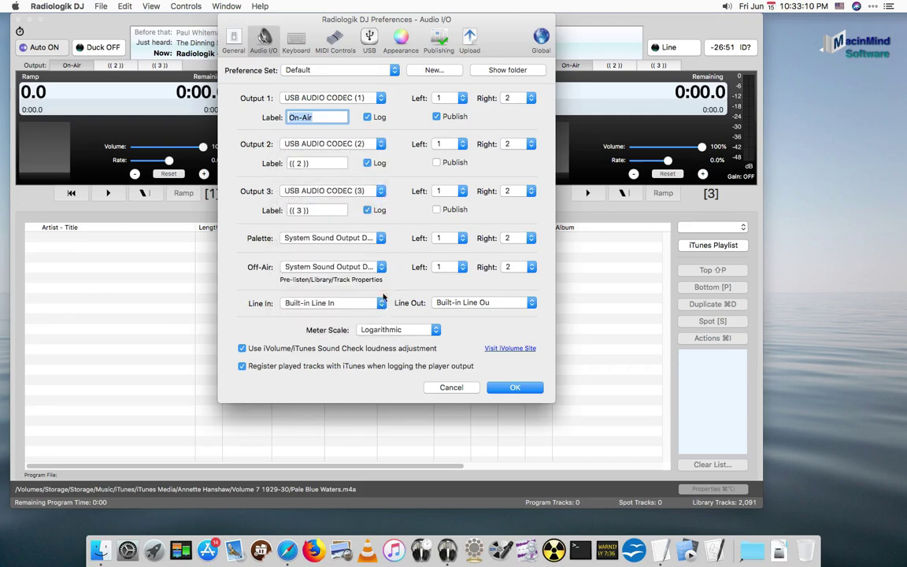
left_click(376, 244)
left_click(370, 360)
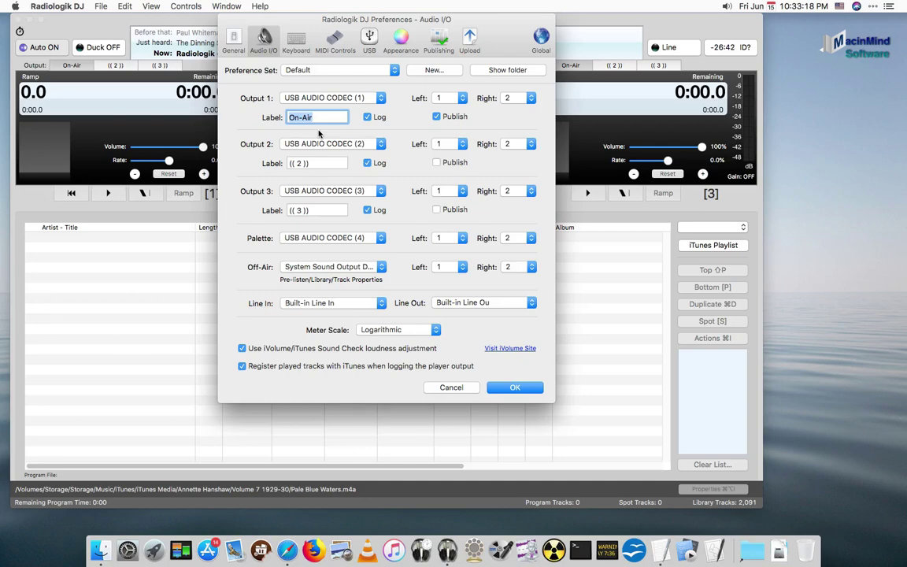
- Label the outputs Airlite 4, Airlite 5 and Airlite 6, and apply the settings
type("Airlite 4")
key("Tab")
type("Airlite 5")
key("Tab")
type("Airlite")
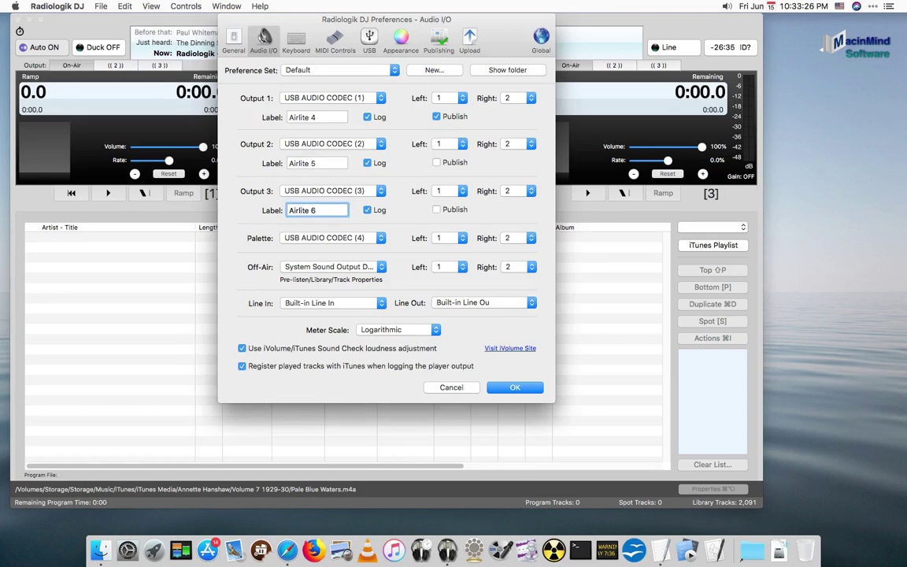
key("Return")
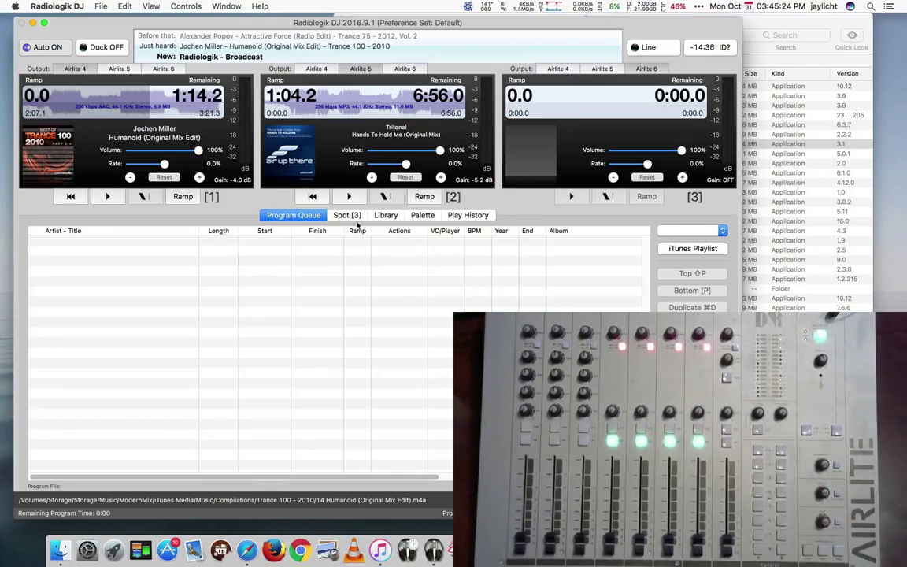
- Show the Library track list and dismiss the played-more-than-once error notice
left_click(385, 215)
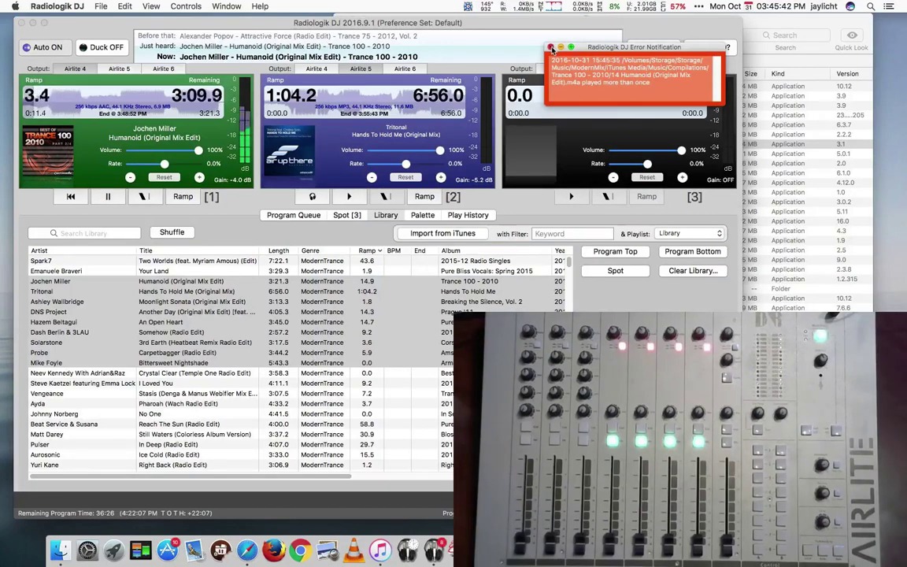
left_click(551, 48)
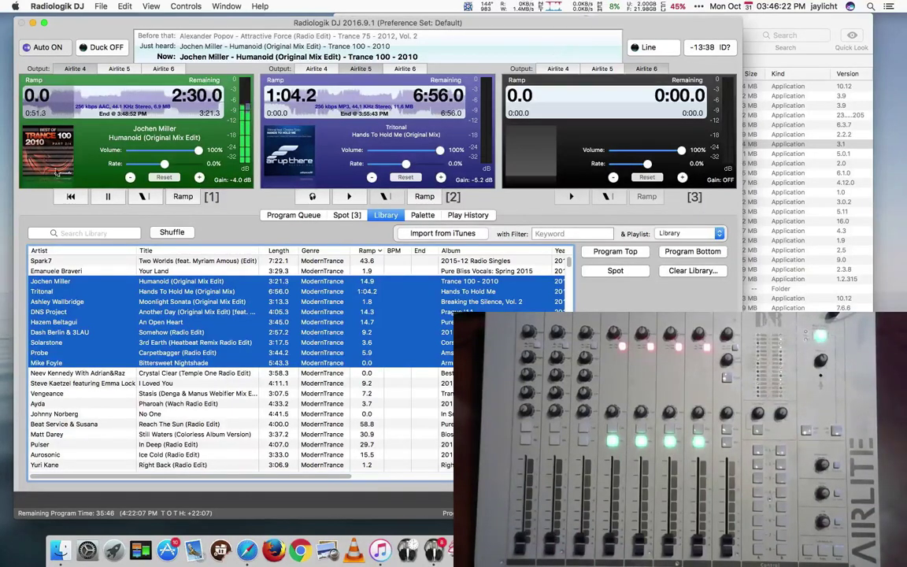
- Turn automation off, stop Humanoid on player 1, and show the USB preferences pane
left_click(47, 47)
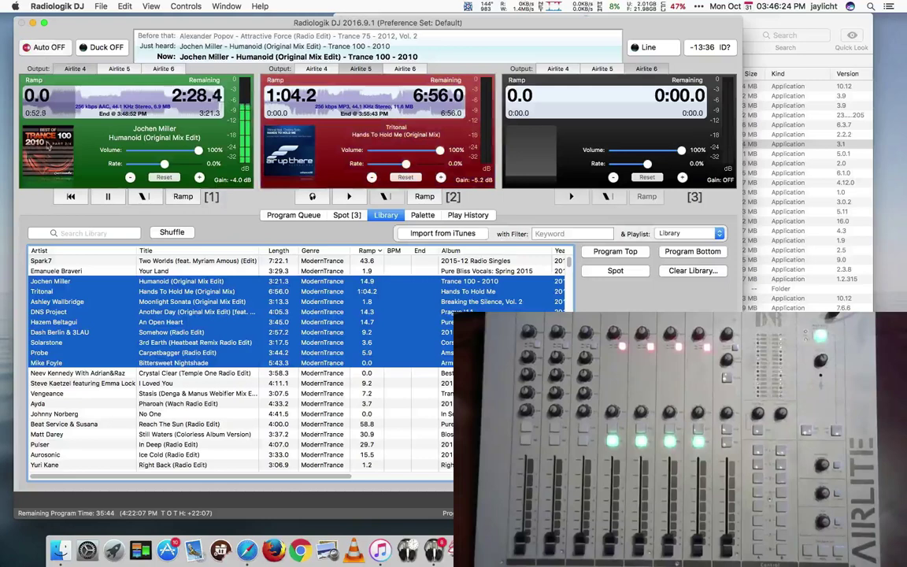
left_click(70, 196)
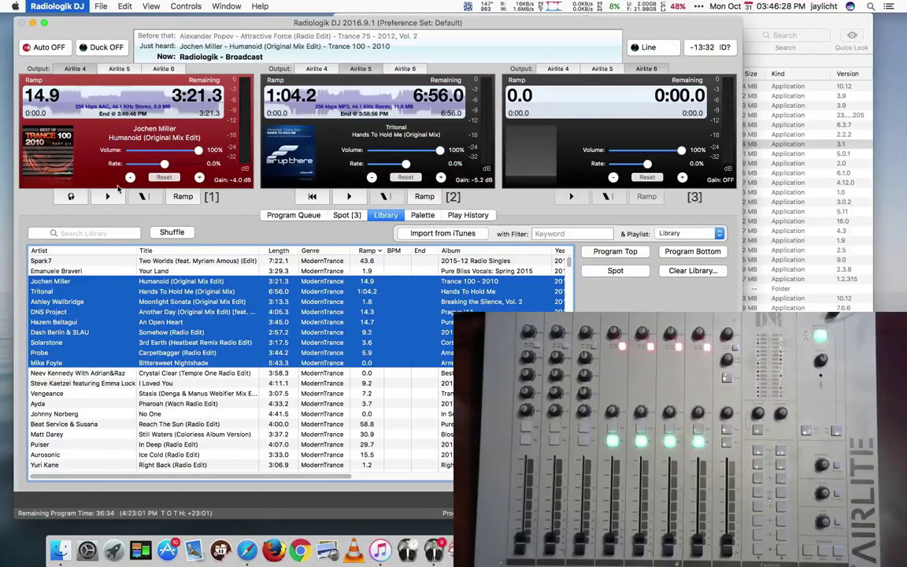
key("super+comma")
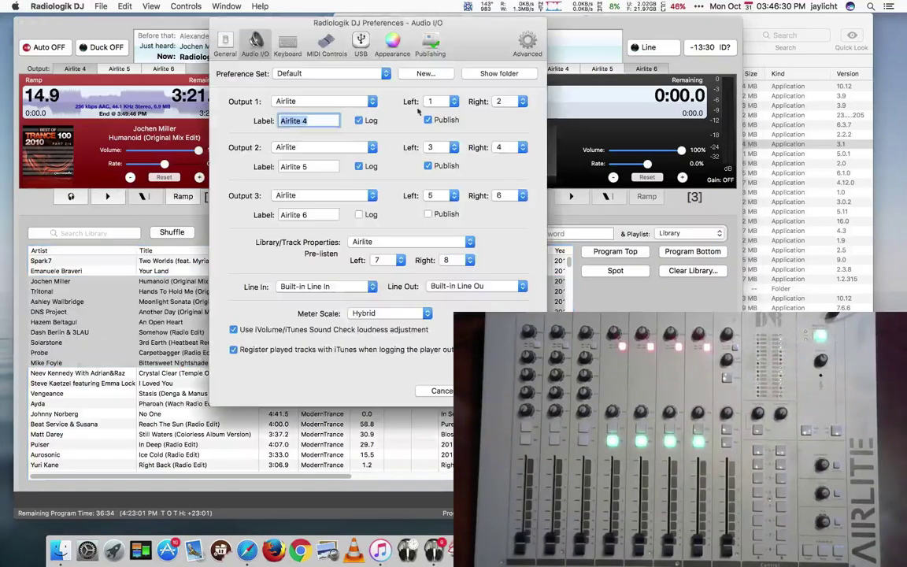
left_click(361, 43)
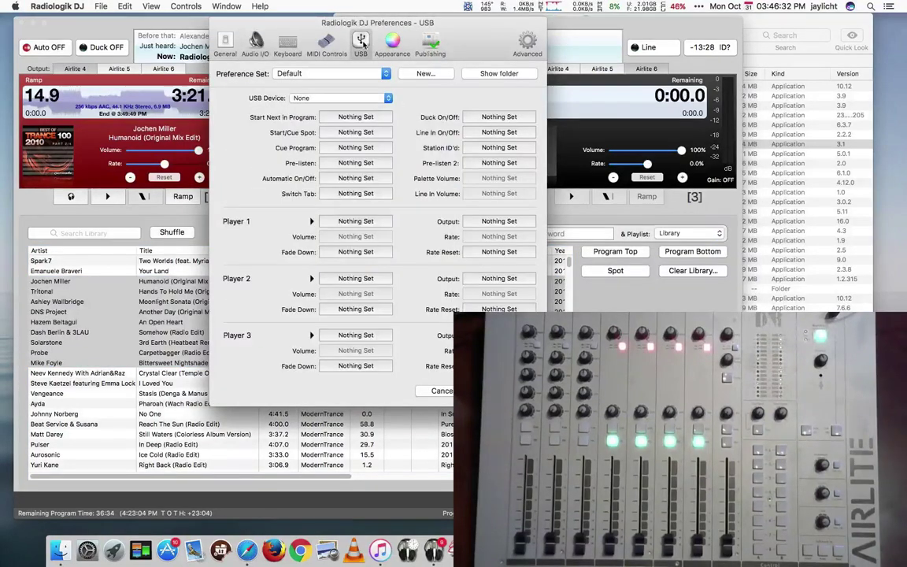
- Set Airlite as the USB device controlling the players
left_click(360, 222)
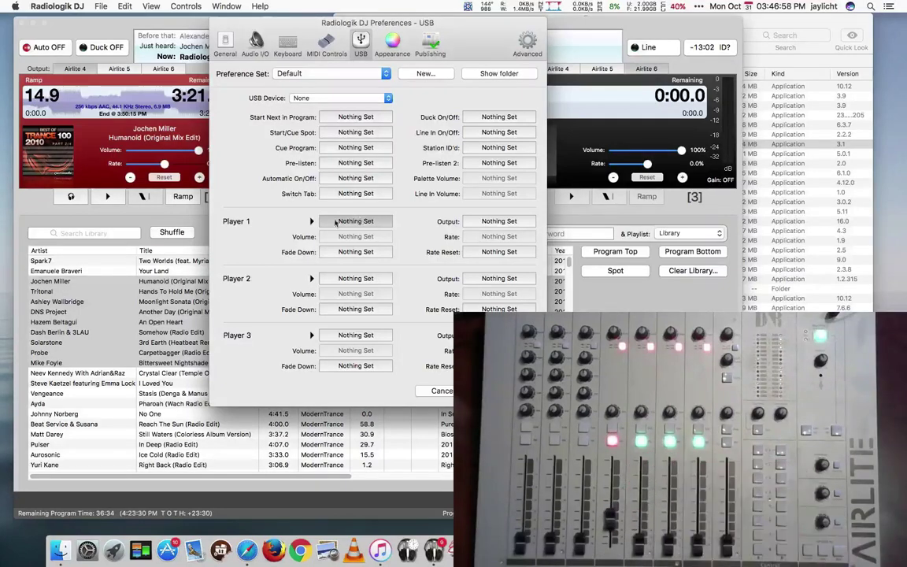
left_click(360, 100)
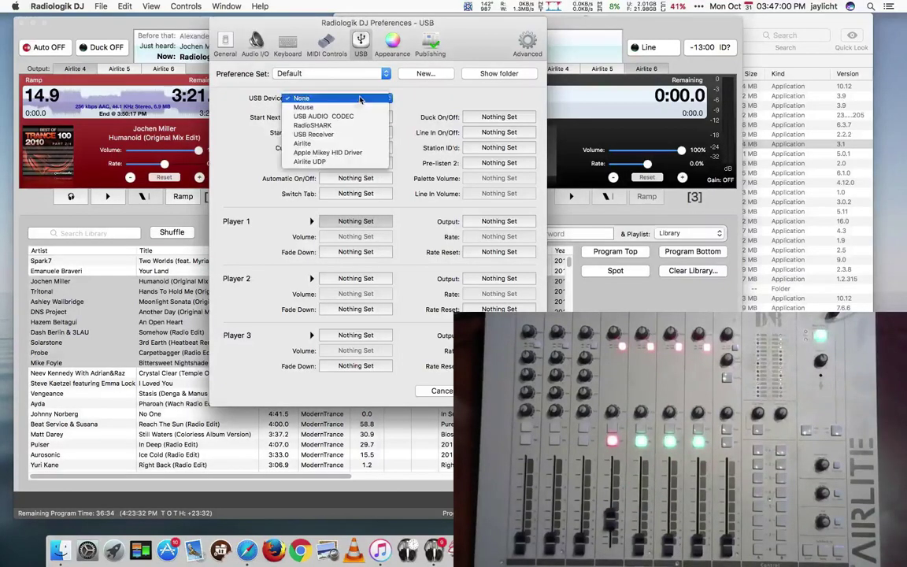
left_click(319, 347)
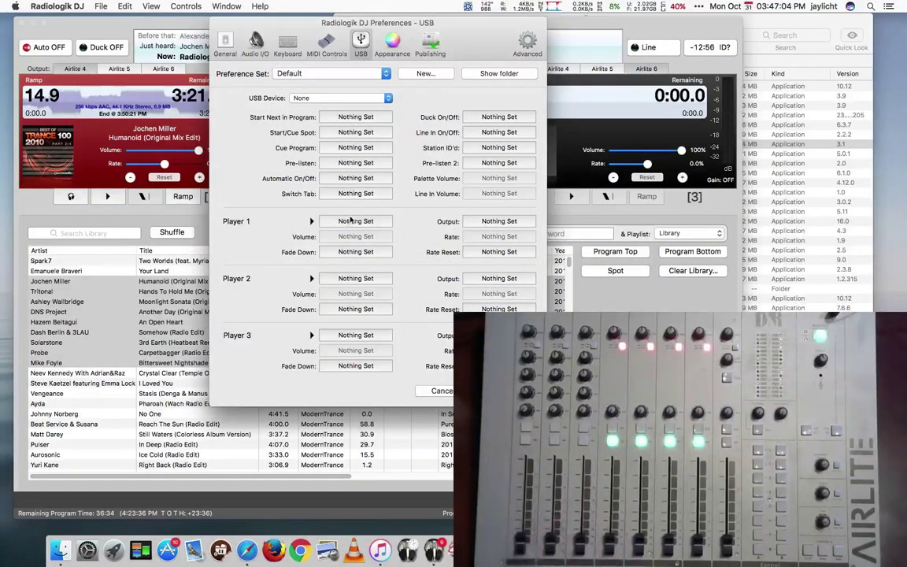
left_click(305, 97)
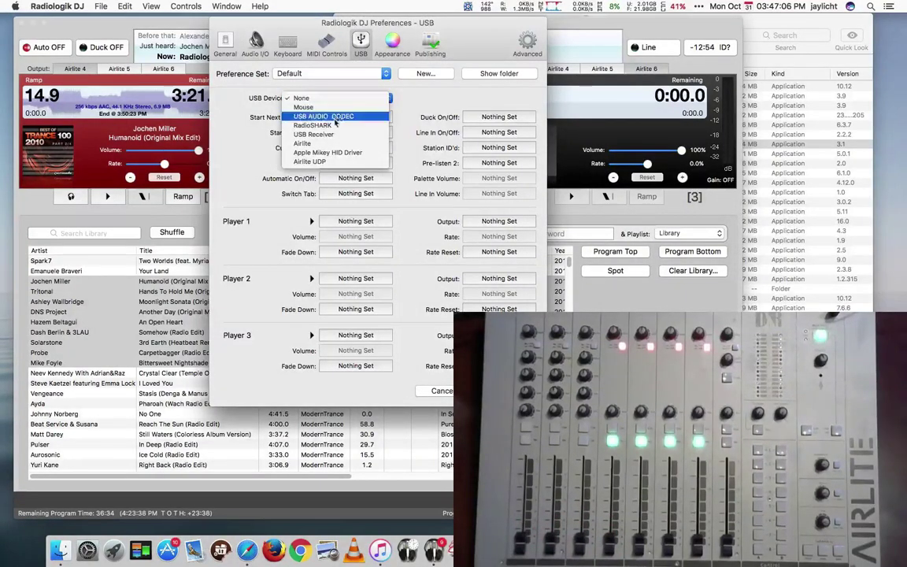
left_click(312, 145)
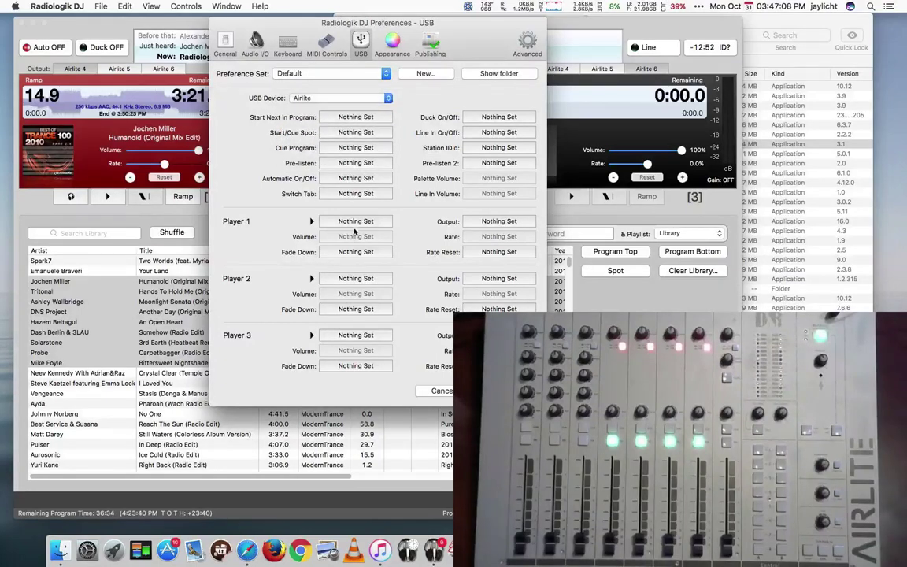
- Assign console buttons to start Players 1, 2 and 3
left_click(356, 223)
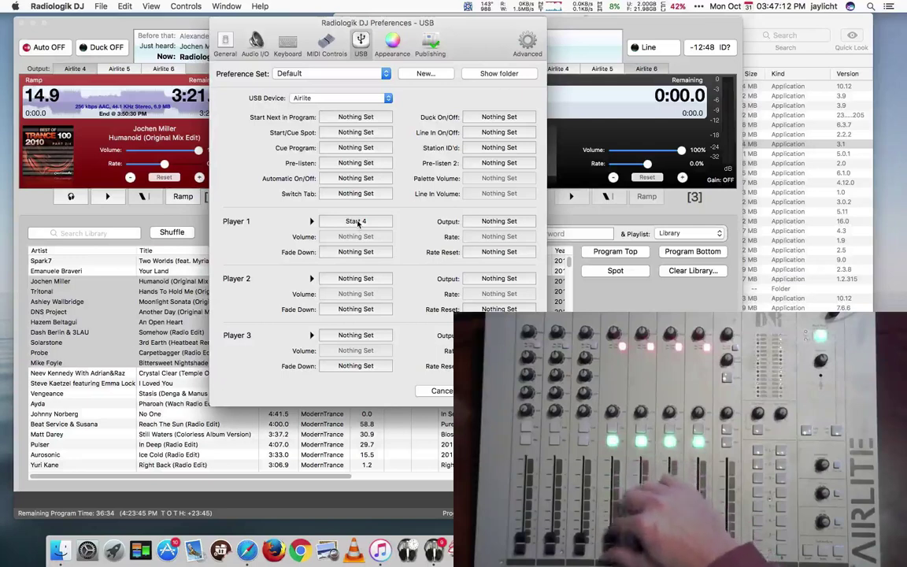
left_click(373, 279)
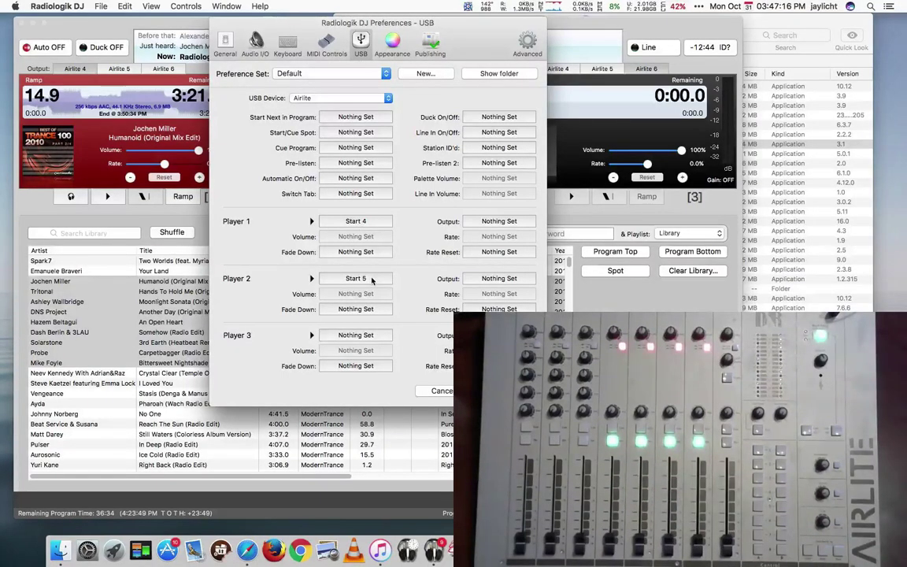
left_click(373, 334)
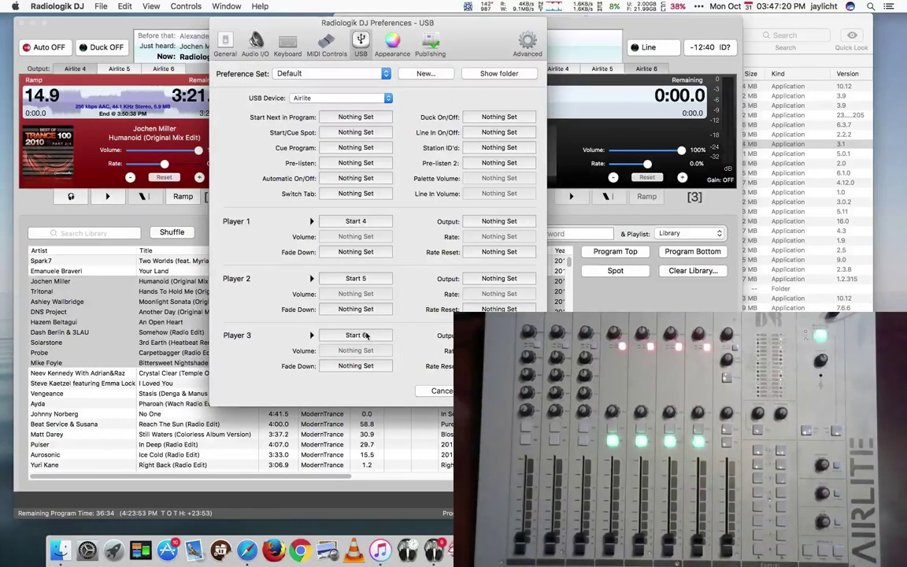
- Learn Players 1–3 fade down as Stop 4, Stop 5 and Stop 6, then close Preferences
left_click(356, 252)
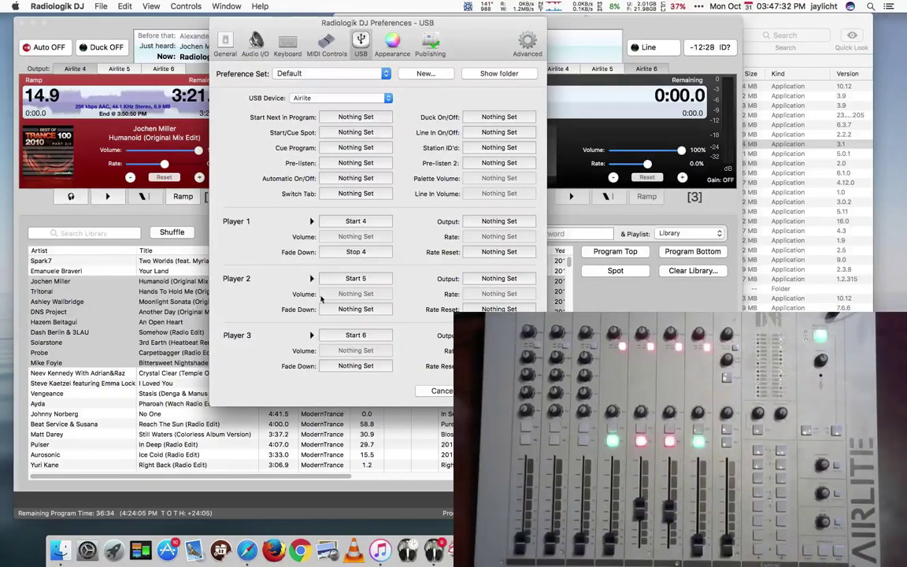
left_click(347, 308)
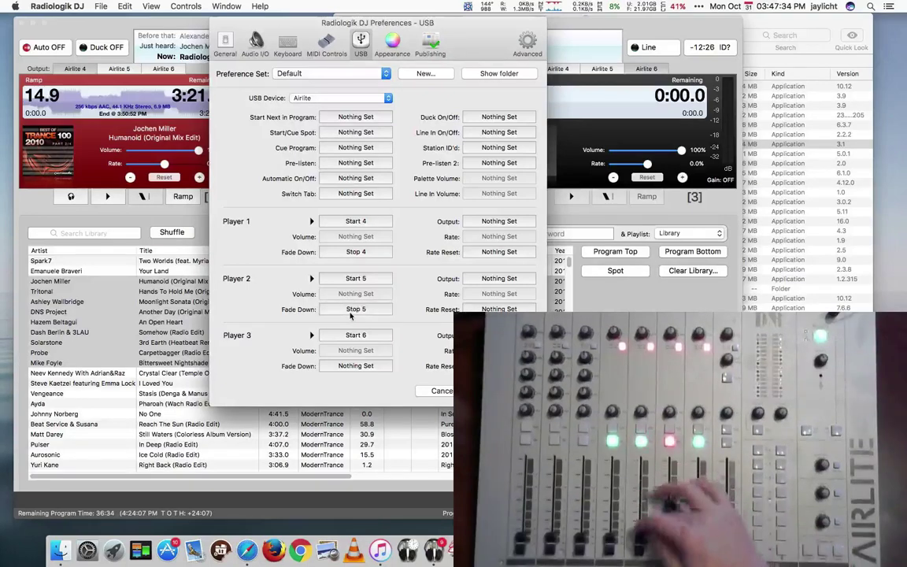
left_click(359, 367)
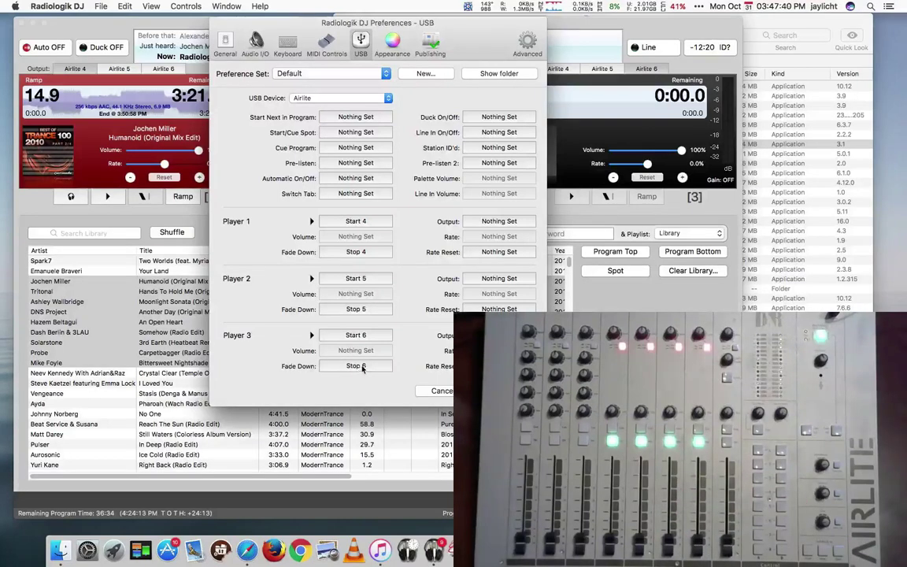
left_click(504, 391)
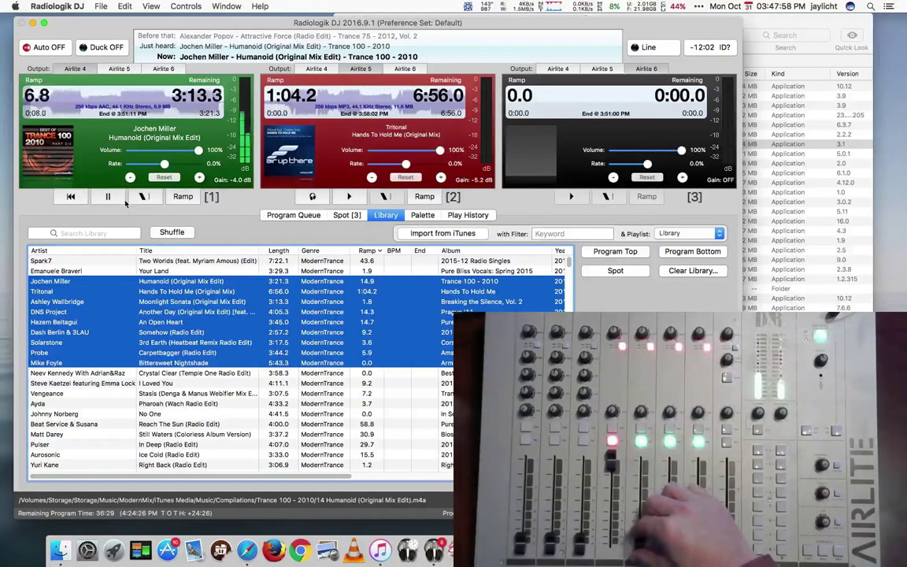
- Show the General preferences with fade timings and the Fade Finish option
key("super+comma")
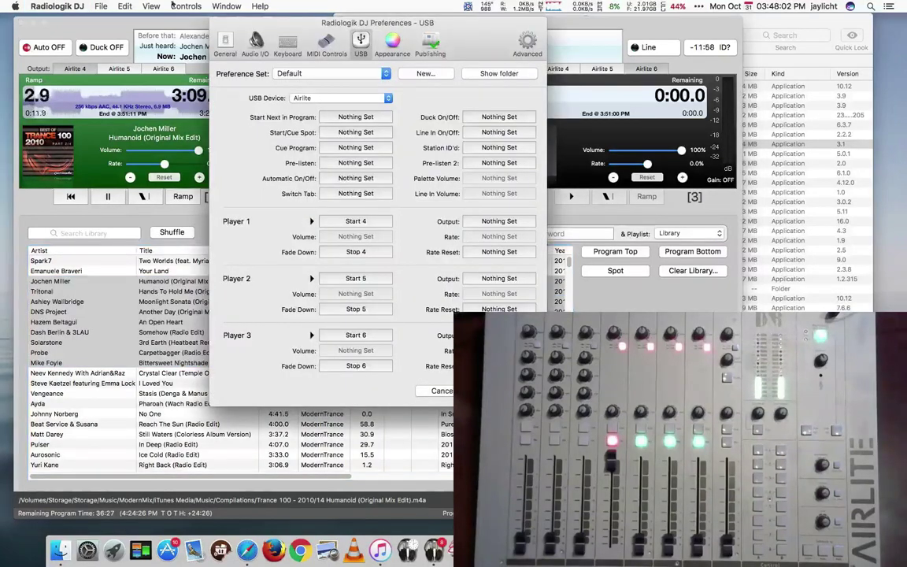
left_click(225, 45)
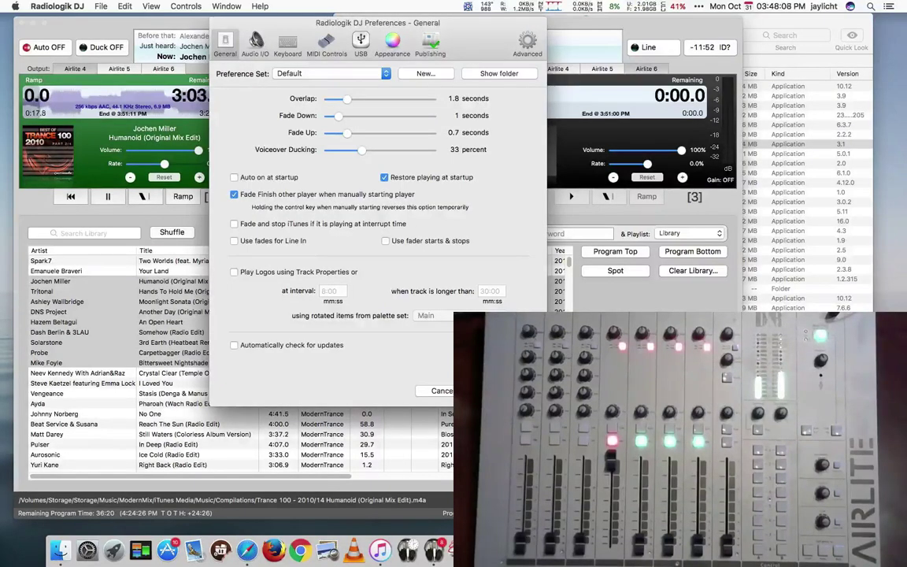
- Disable 'Fade Finish other player when manually starting player' and close Preferences
key("Escape")
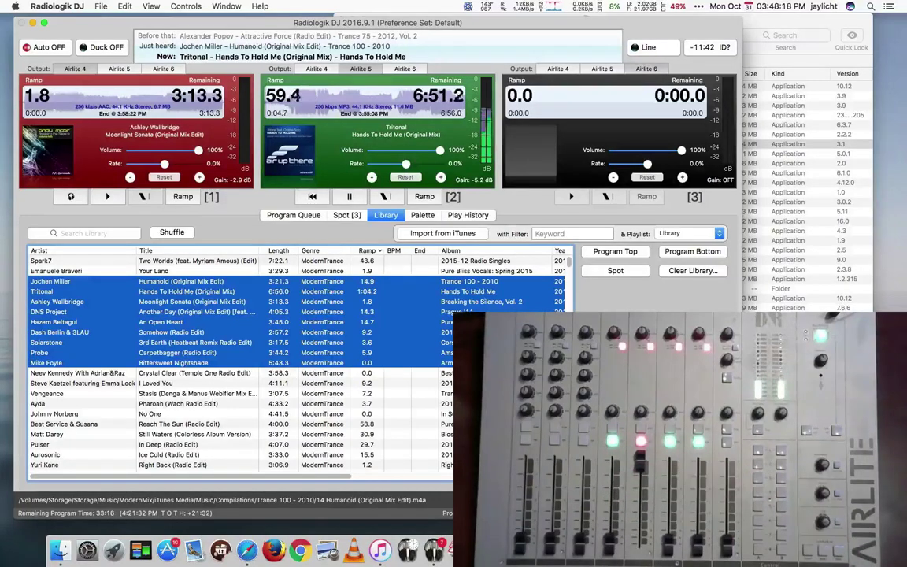
key("super+comma")
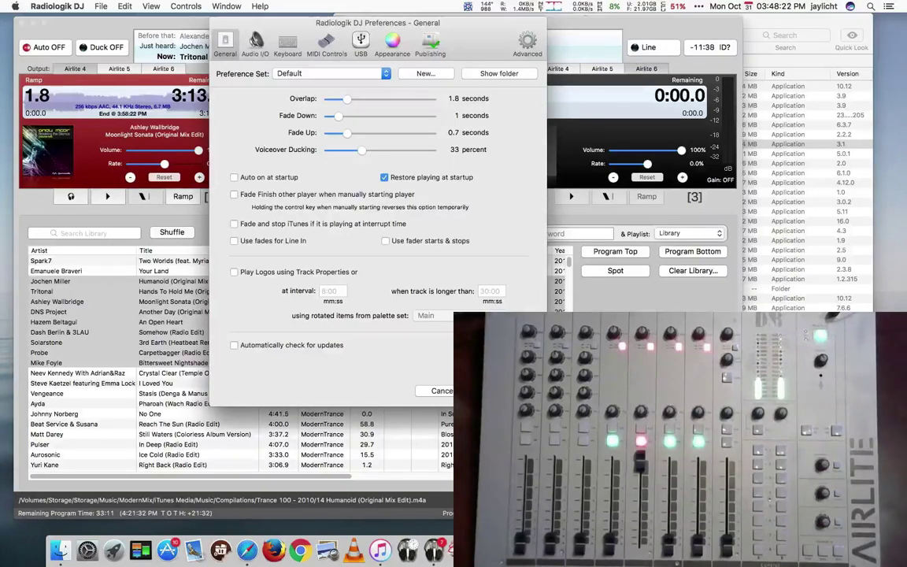
key("Escape")
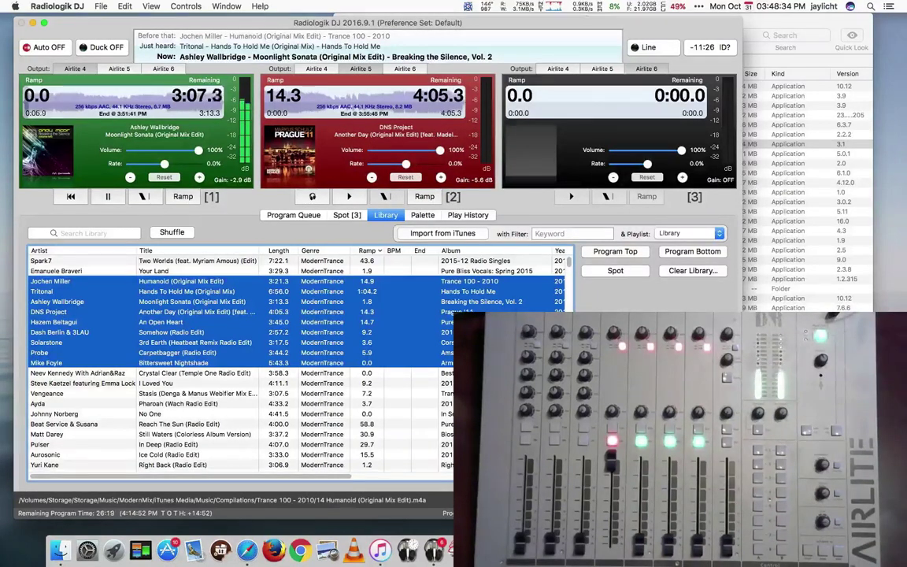
- On the Palette, set the Daniel and Emily carts to USB Learn console buttons
left_click(423, 215)
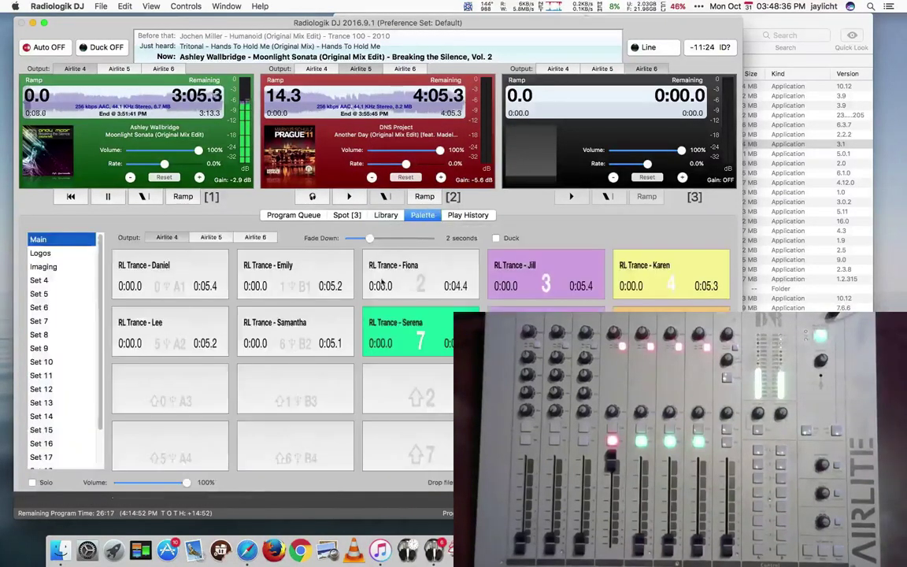
right_click(174, 272)
left_click(155, 271)
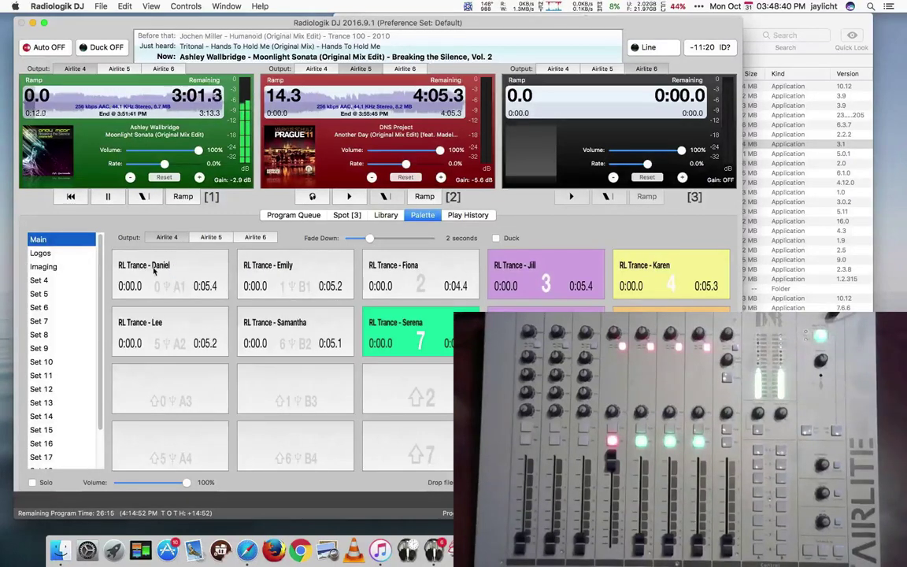
right_click(155, 271)
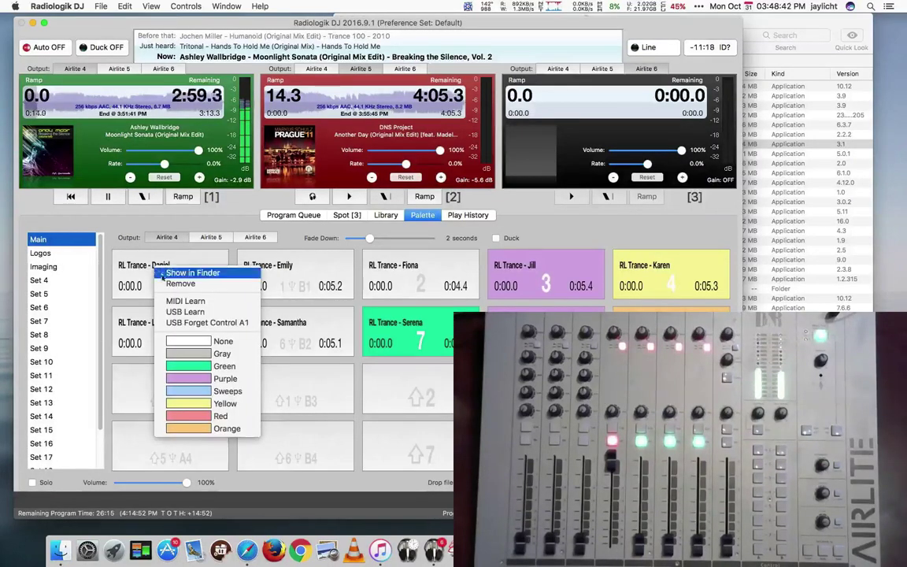
left_click(193, 312)
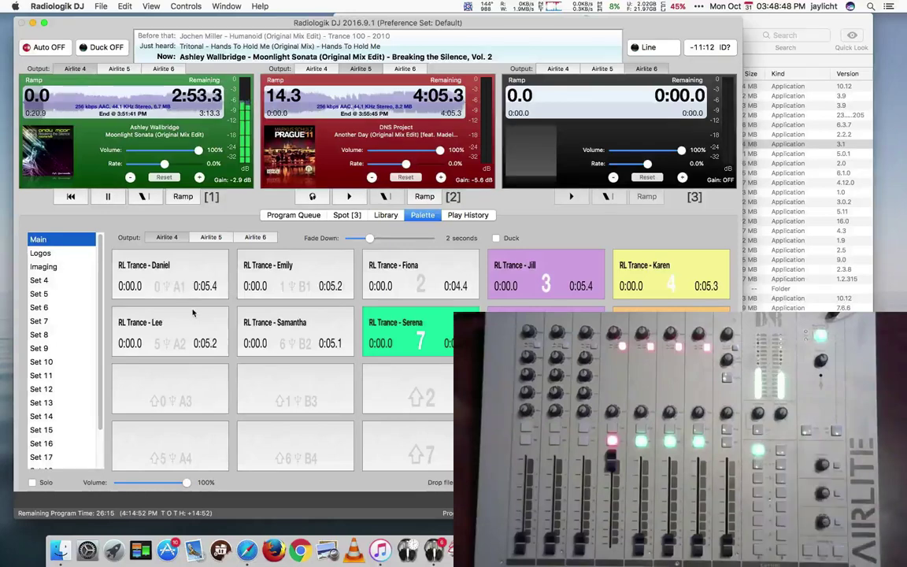
right_click(283, 285)
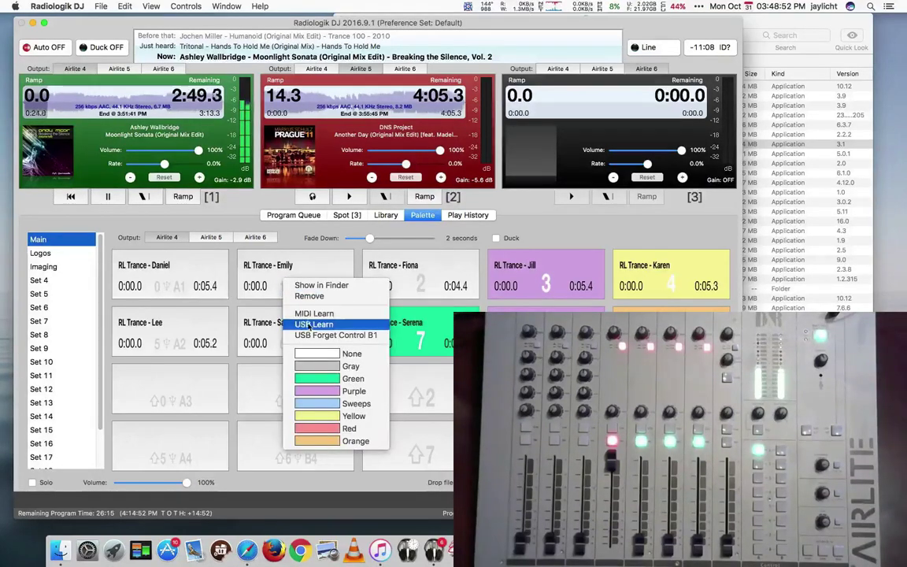
left_click(308, 325)
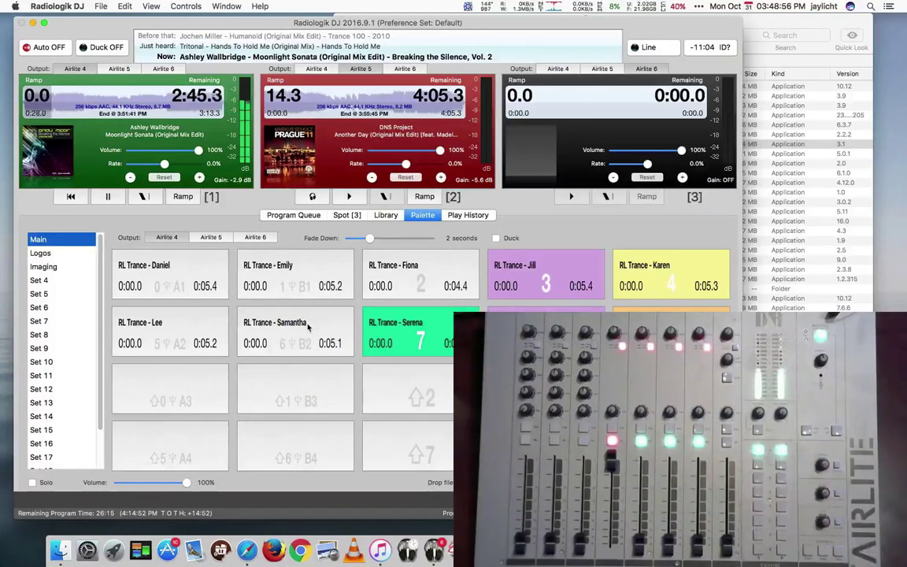
- Test the Main set carts: RL Trance - Lee, Daniel, Emily and Samantha
left_click(55, 325)
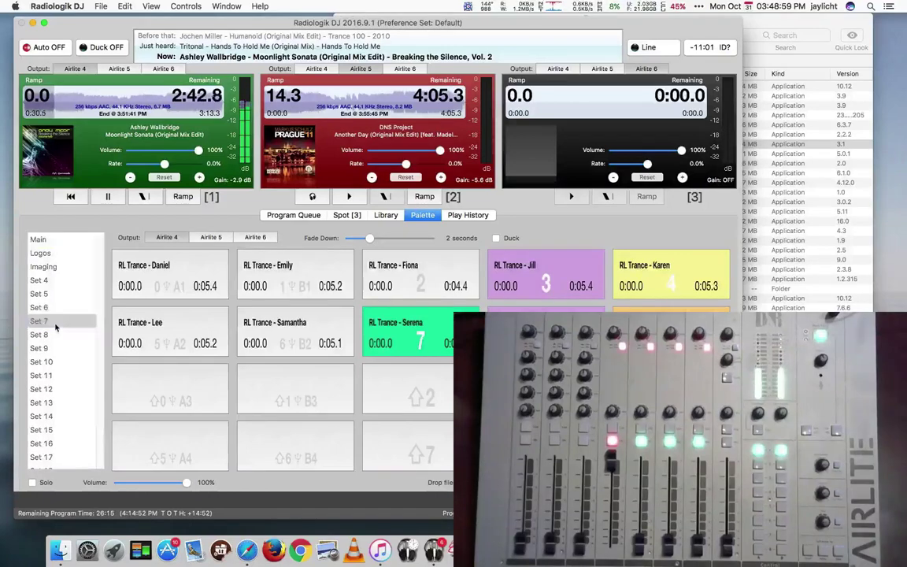
left_click(53, 242)
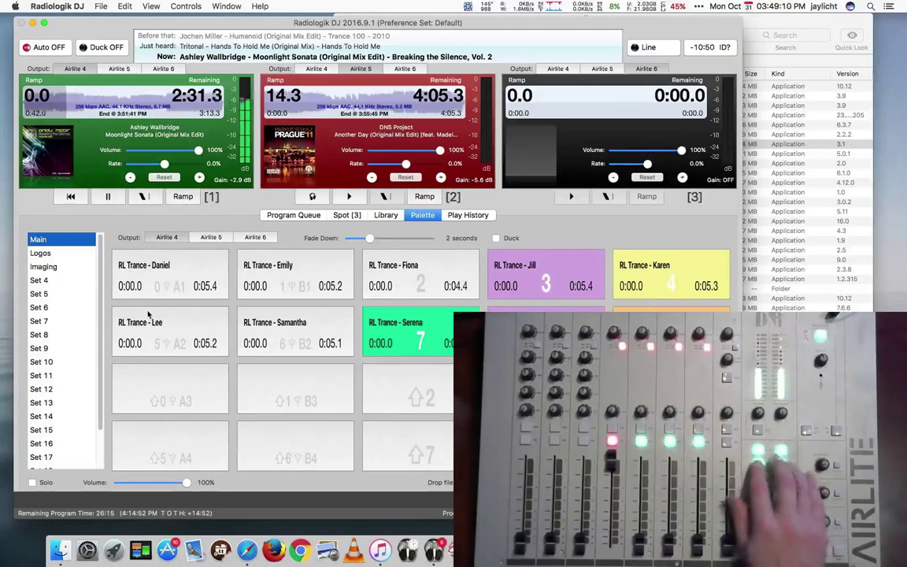
left_click(148, 315)
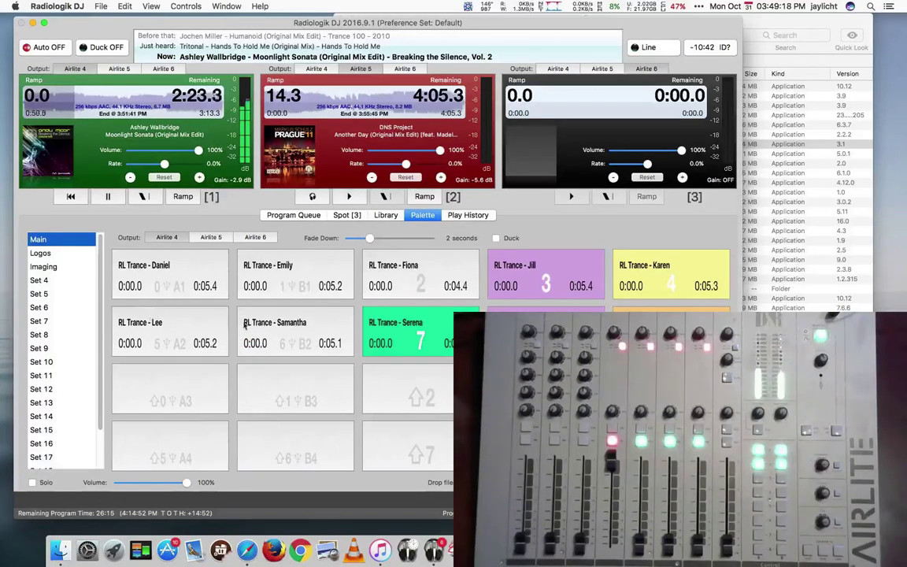
left_click(175, 276)
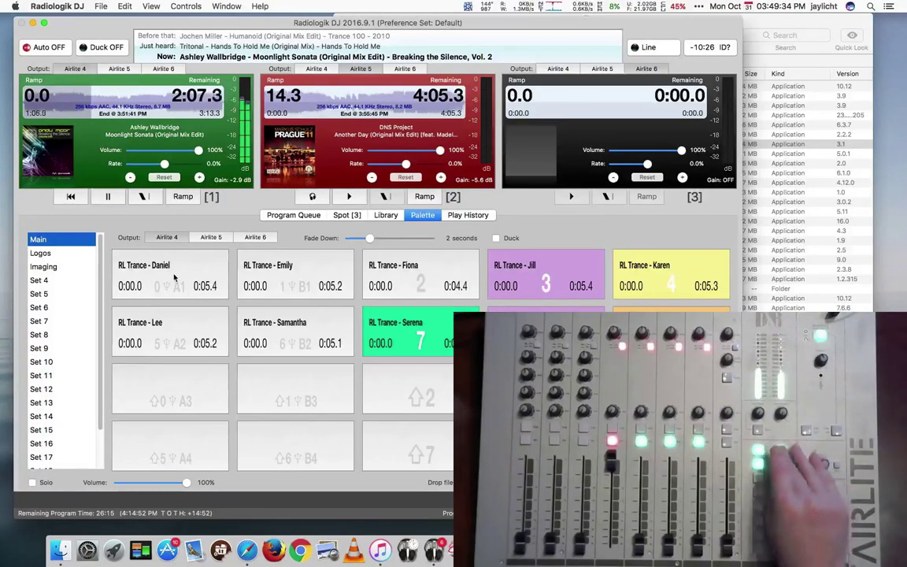
key("1")
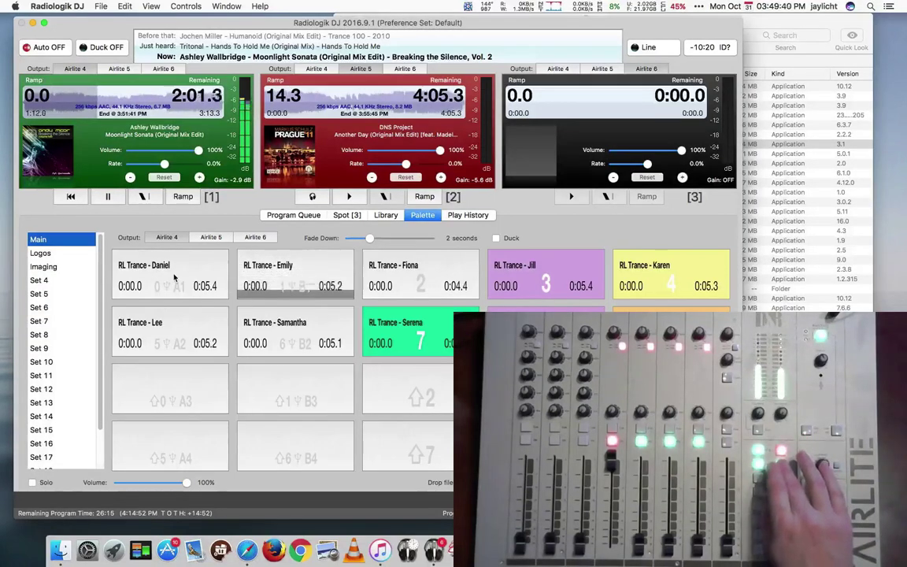
key("6")
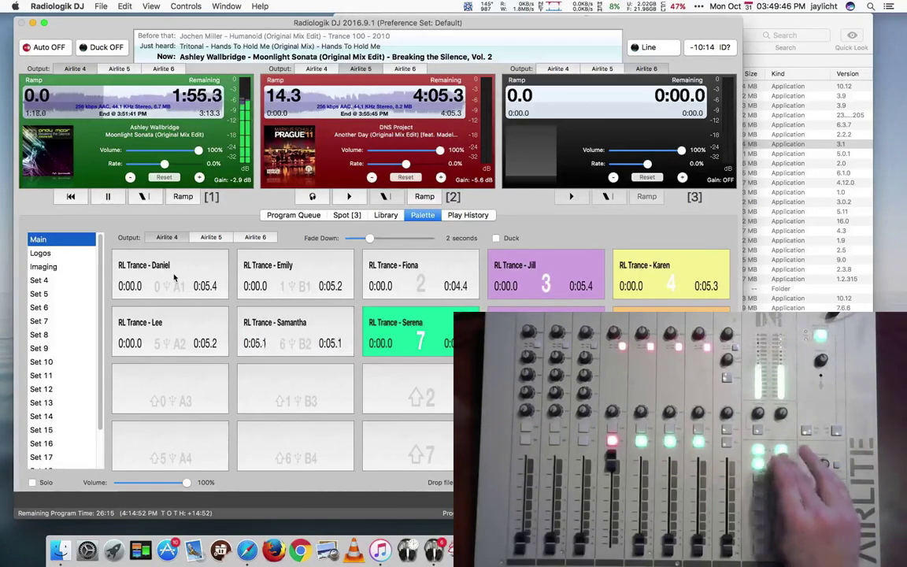
key("6")
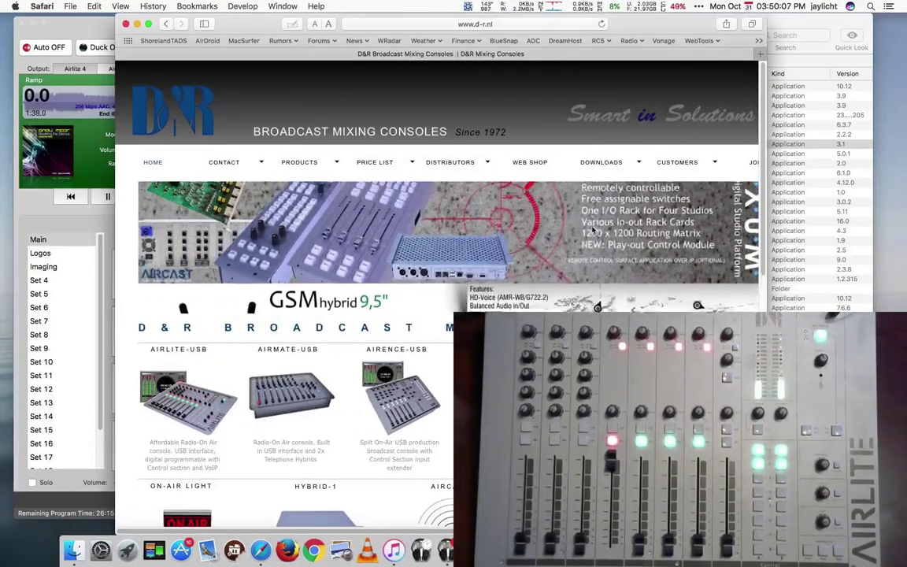
- Go to the Software downloads page on d-r.nl and scroll down to Airlite Control
mouse_move(630, 163)
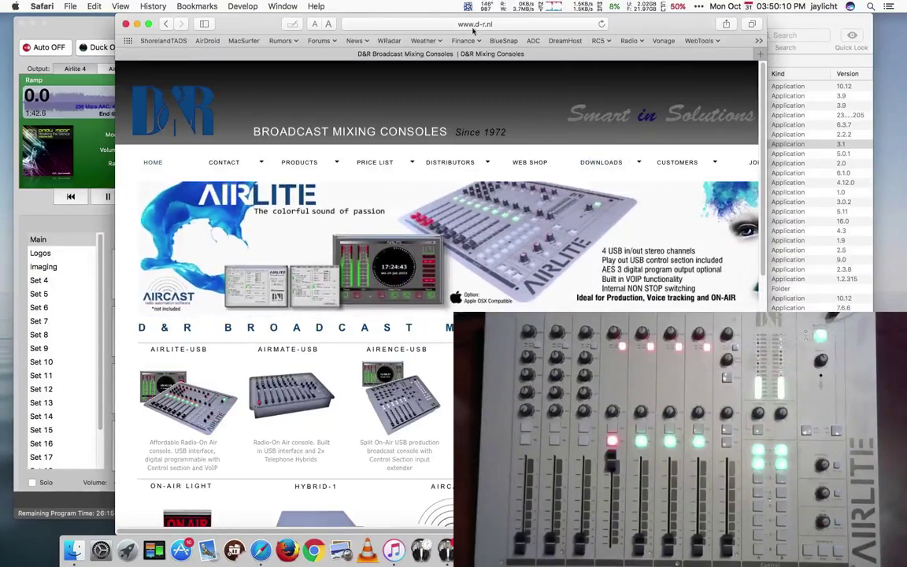
mouse_move(583, 158)
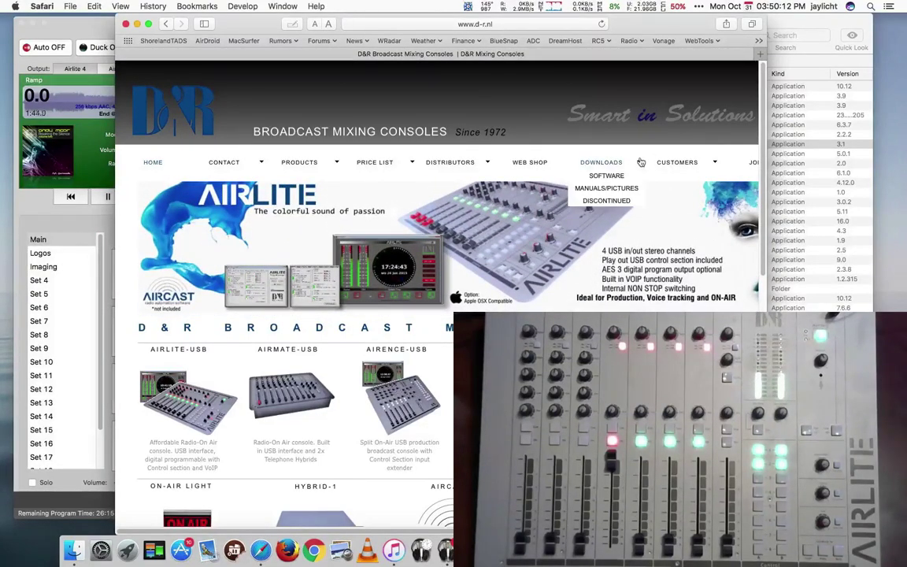
left_click(604, 176)
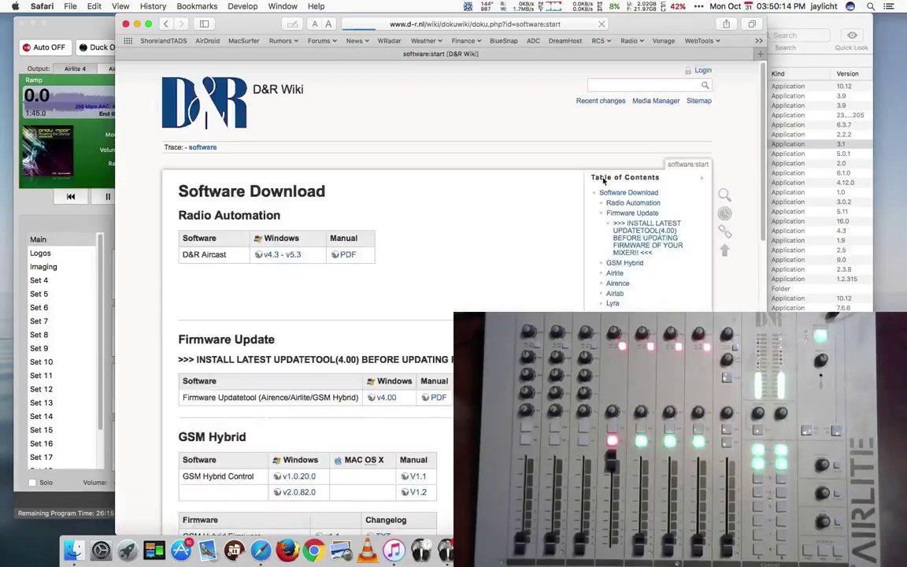
scroll(604, 180, "down", 5)
scroll(228, 134, "down", 6)
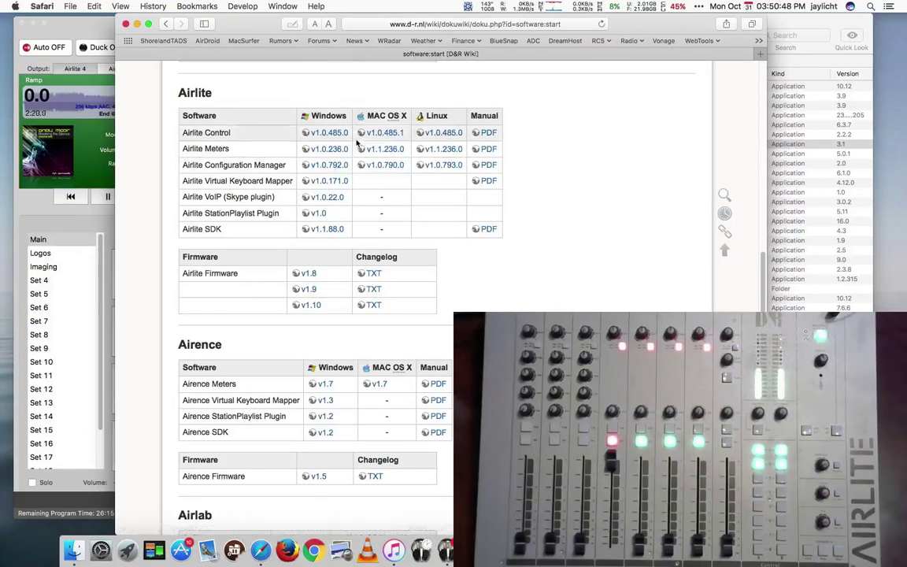
- Download Airlite Control MAC OS X v1.0.485.1 and open its .dmg from Downloads
left_click(379, 134)
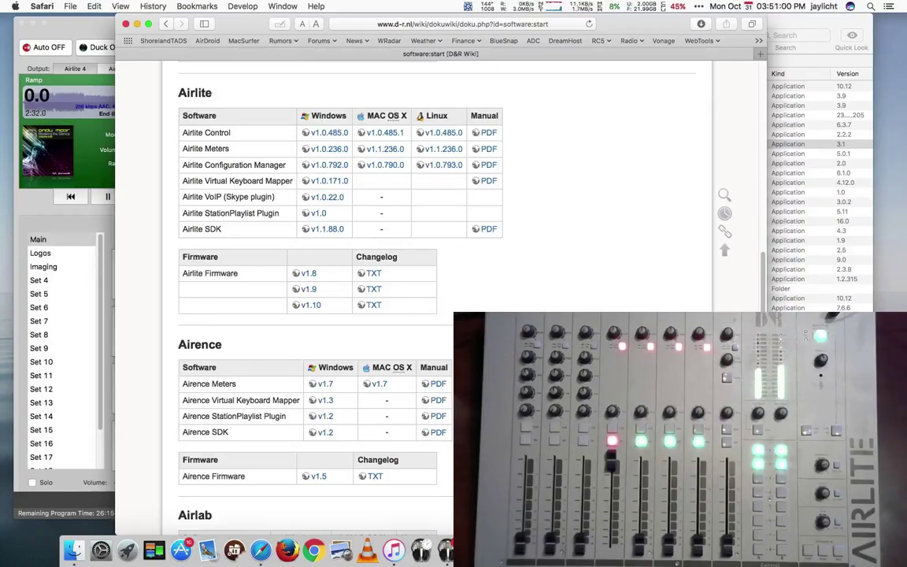
left_click(819, 551)
left_click(843, 185)
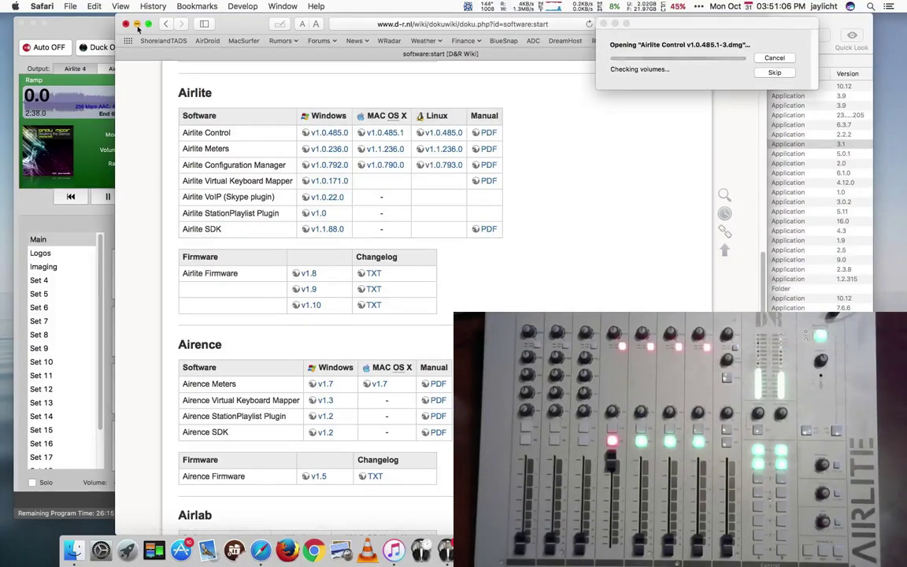
- Minimize Safari and select the Airlite Control app and Disable AppNap.command in the disk image
key("super+m")
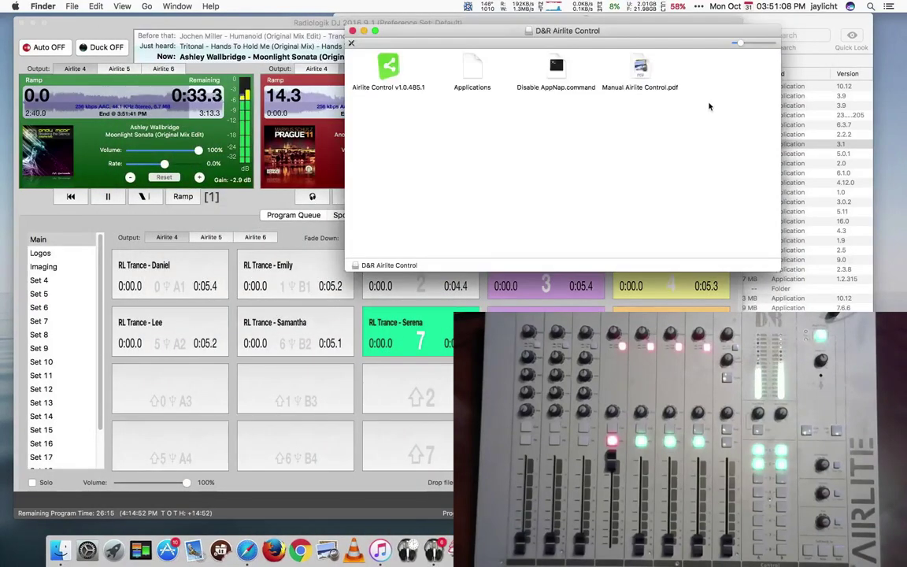
left_click(390, 70)
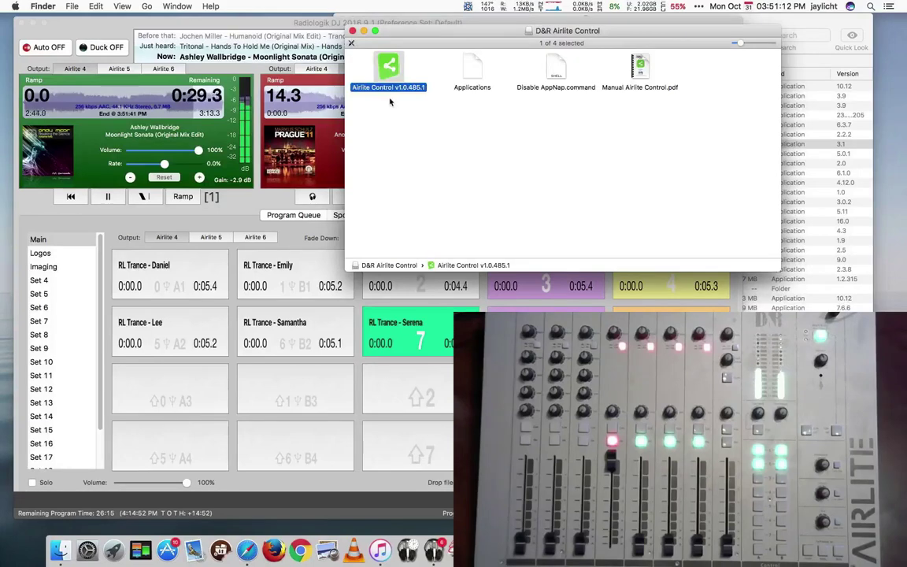
left_click(561, 92)
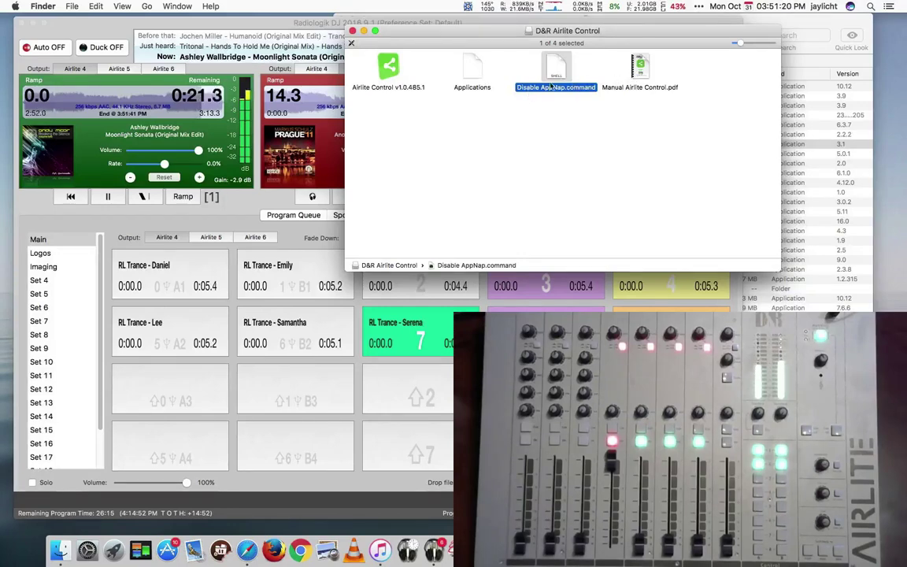
- Hide Radiologik DJ, bring the disk image window forward and open its context menu
left_click(344, 71)
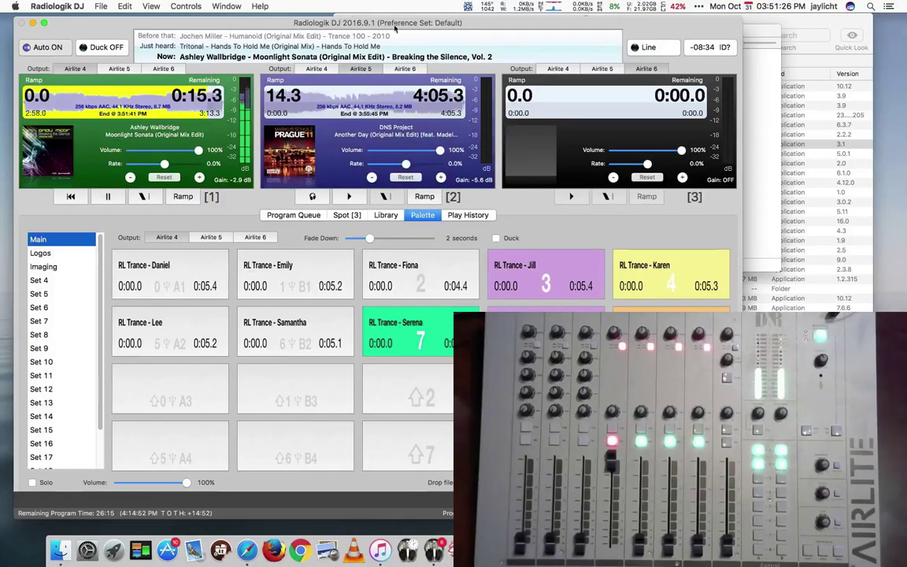
left_click(33, 22)
left_click(561, 73)
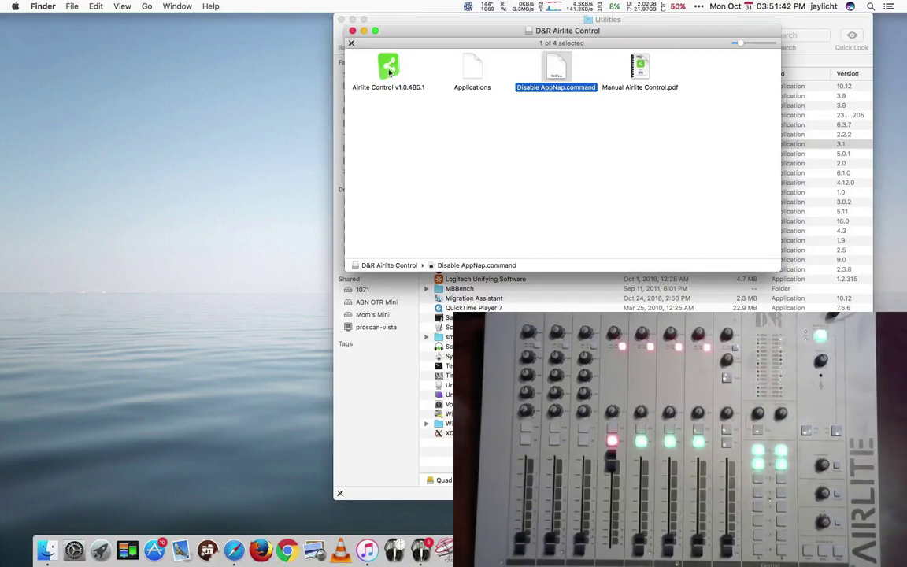
right_click(490, 125)
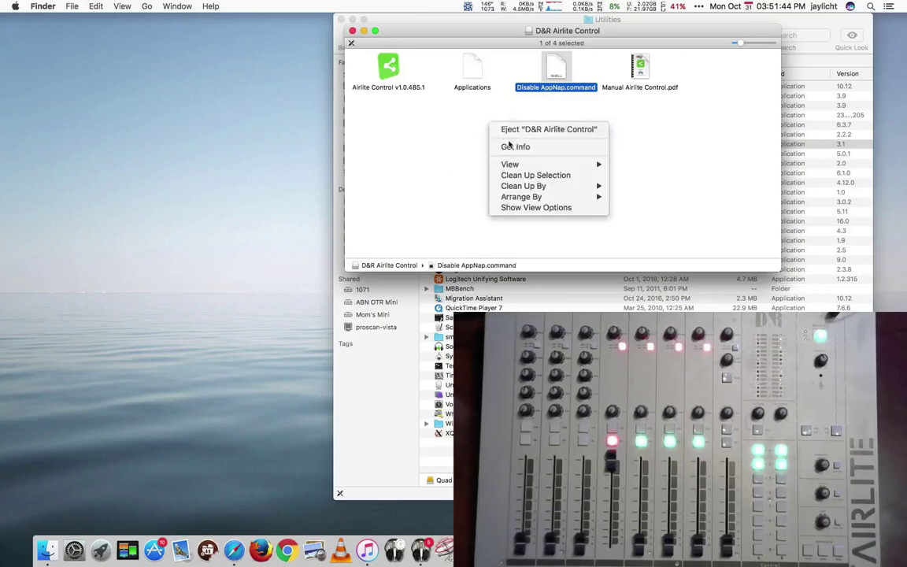
- Eject the D&R Airlite Control image and reveal Radiologik DJ's Radio folder in Finder
left_click(512, 132)
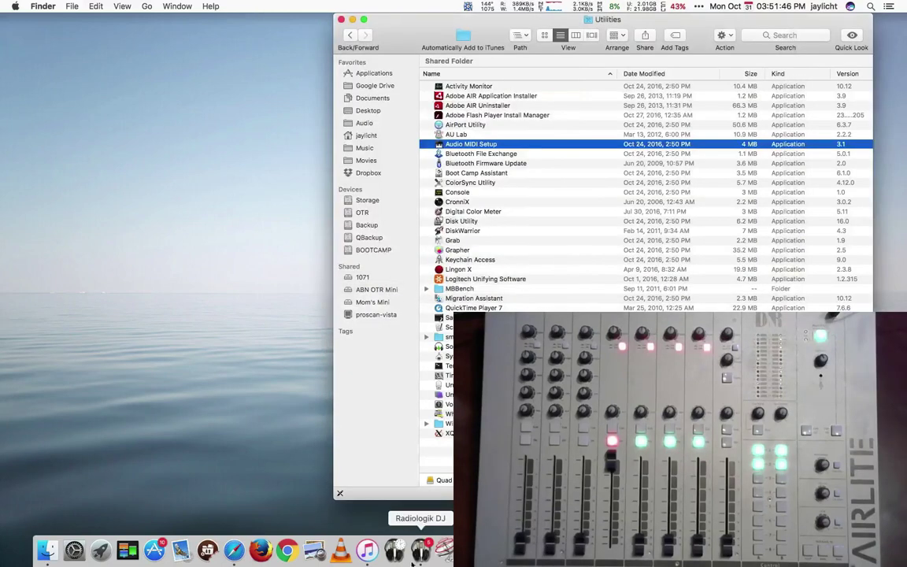
right_click(425, 543)
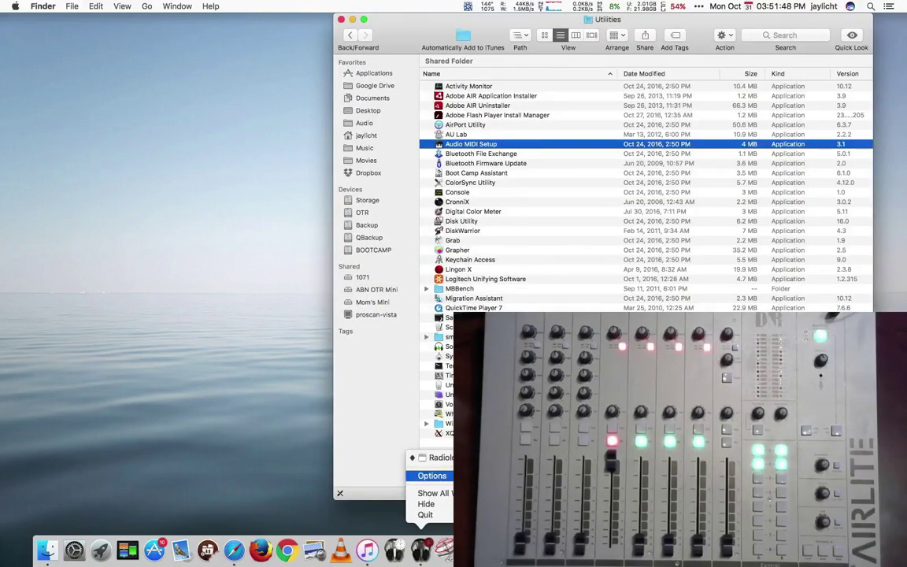
left_click(488, 504)
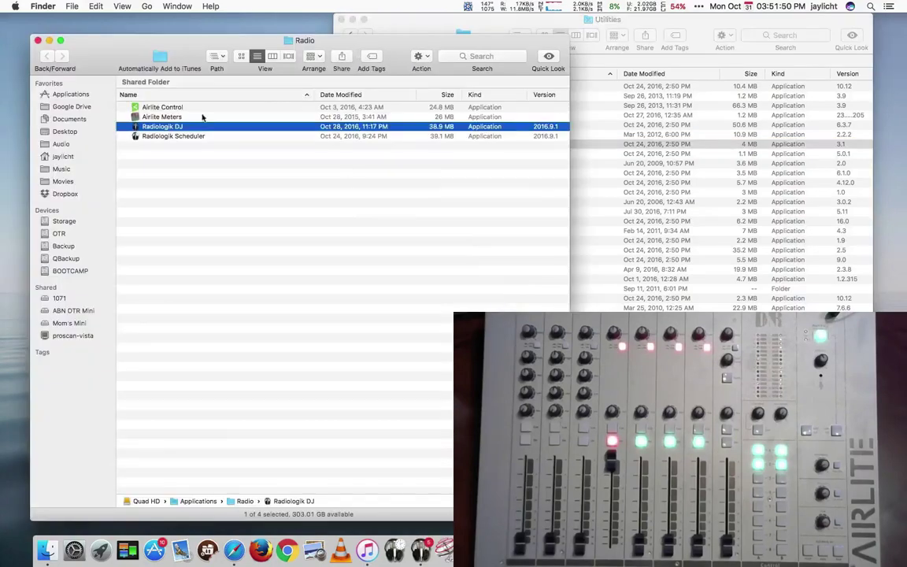
left_click(340, 19)
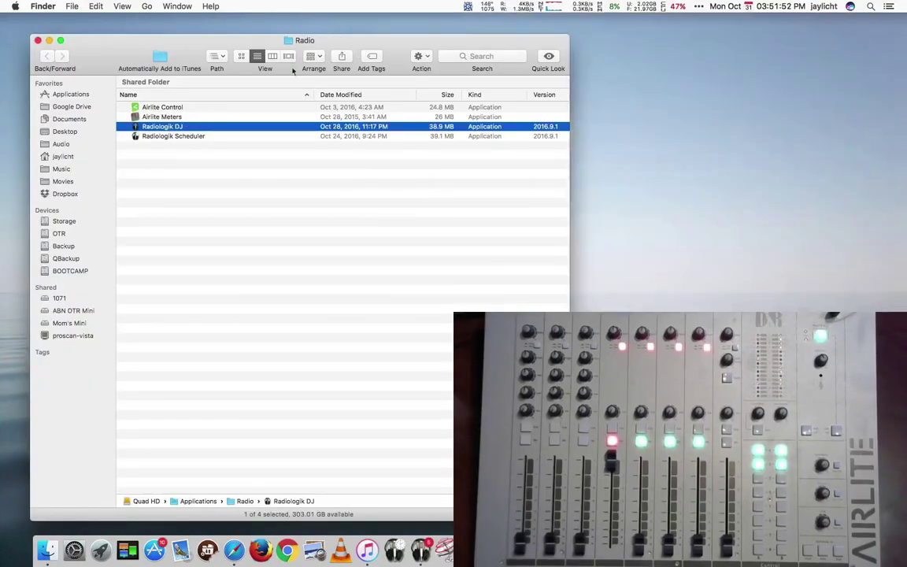
- Launch Airlite Control, check its default UDP ports in Settings, then return to Radiologik DJ
double_click(162, 107)
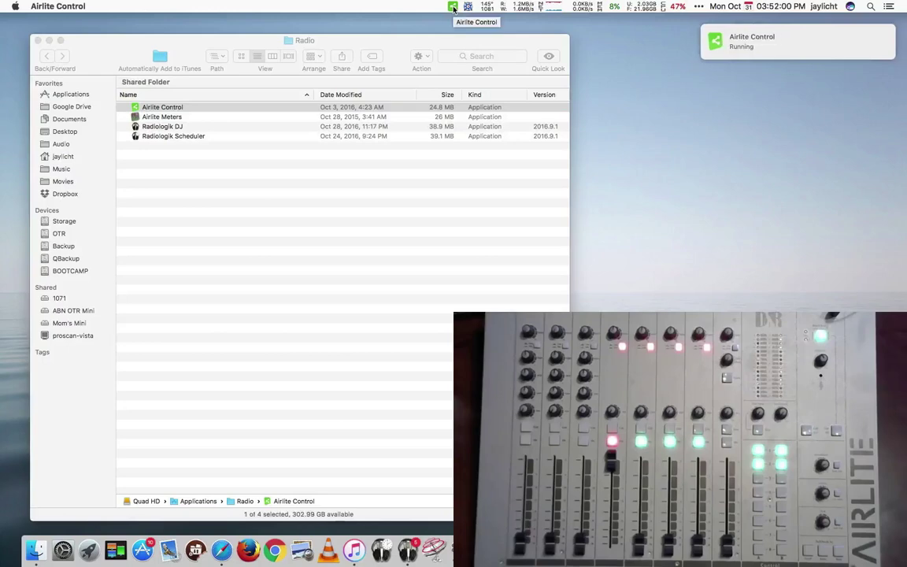
left_click(453, 7)
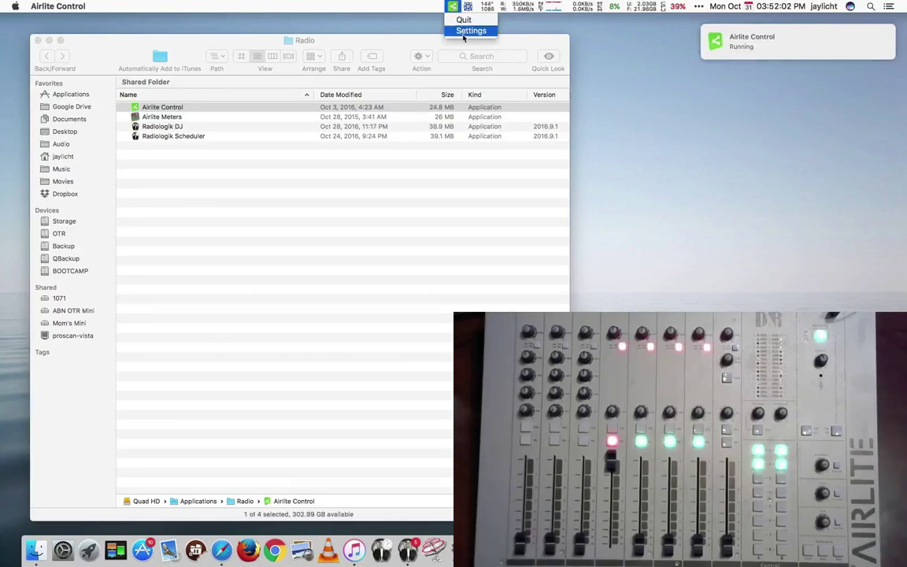
left_click(469, 30)
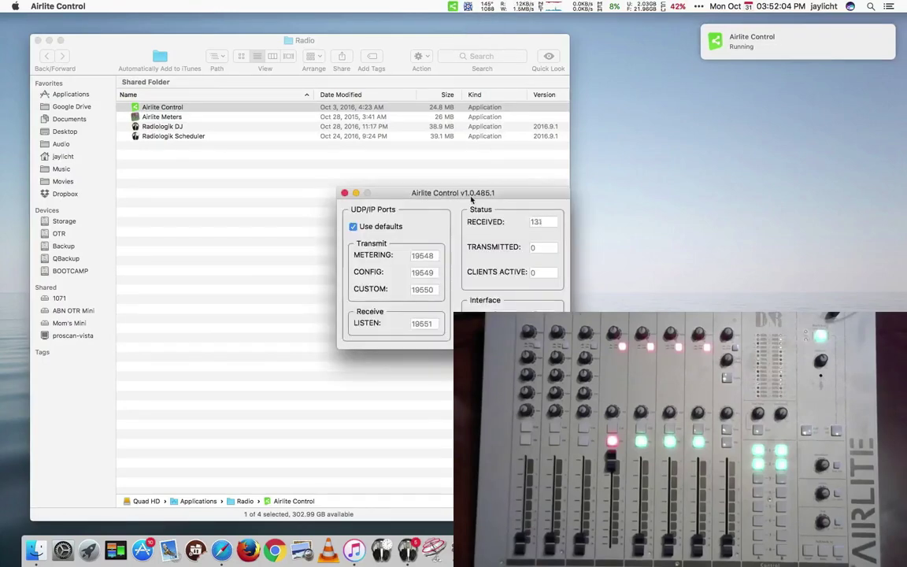
left_click_drag(472, 198, 642, 38)
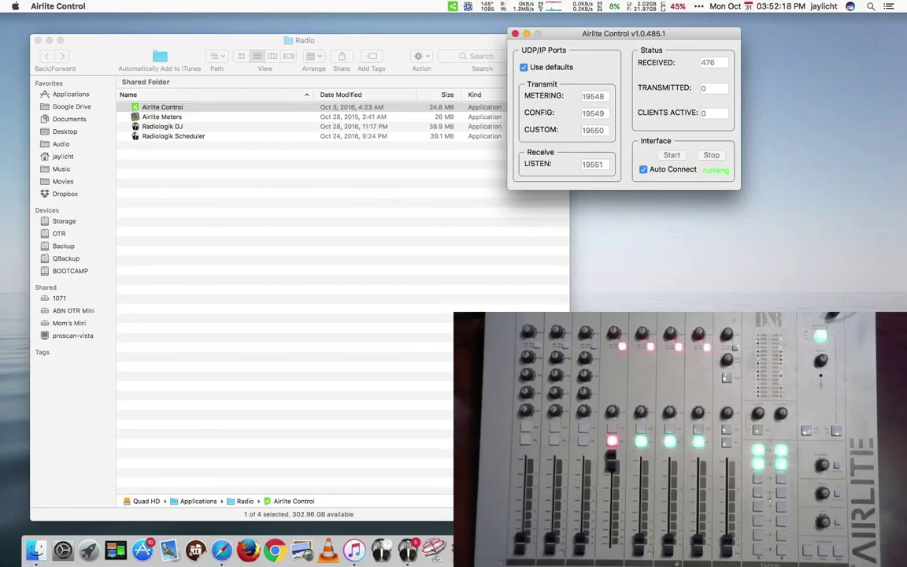
key("super+Tab")
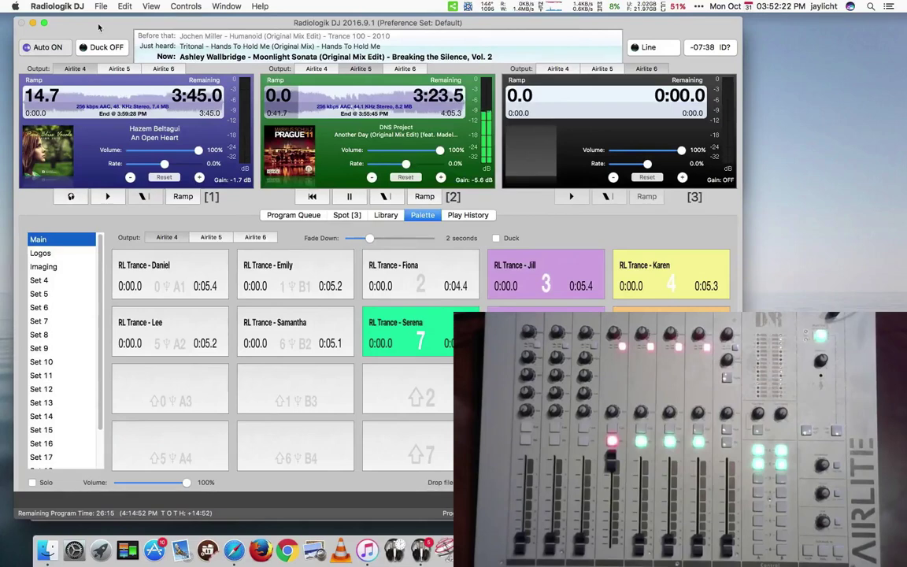
- Select Airlite UDP as the USB device in Radiologik DJ's preferences
key("super+comma")
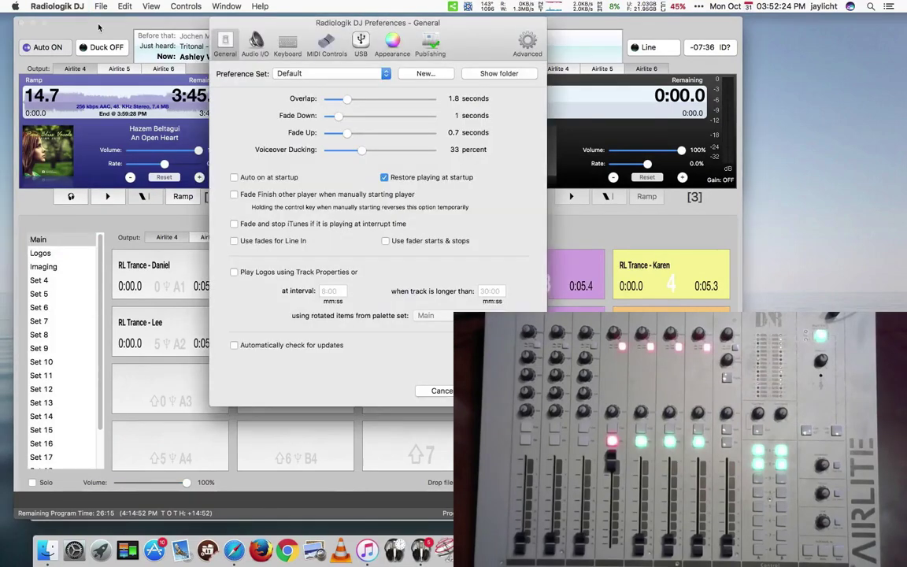
left_click(363, 43)
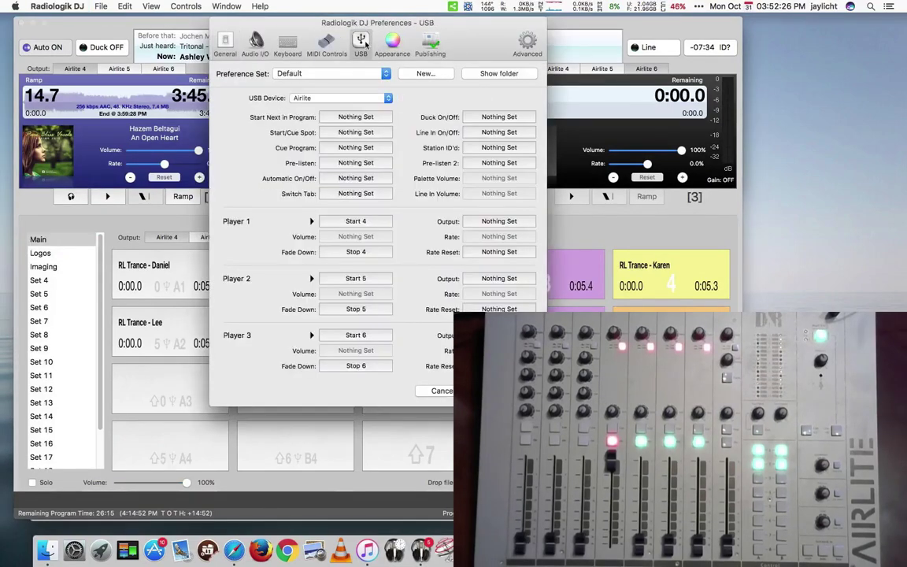
left_click(384, 99)
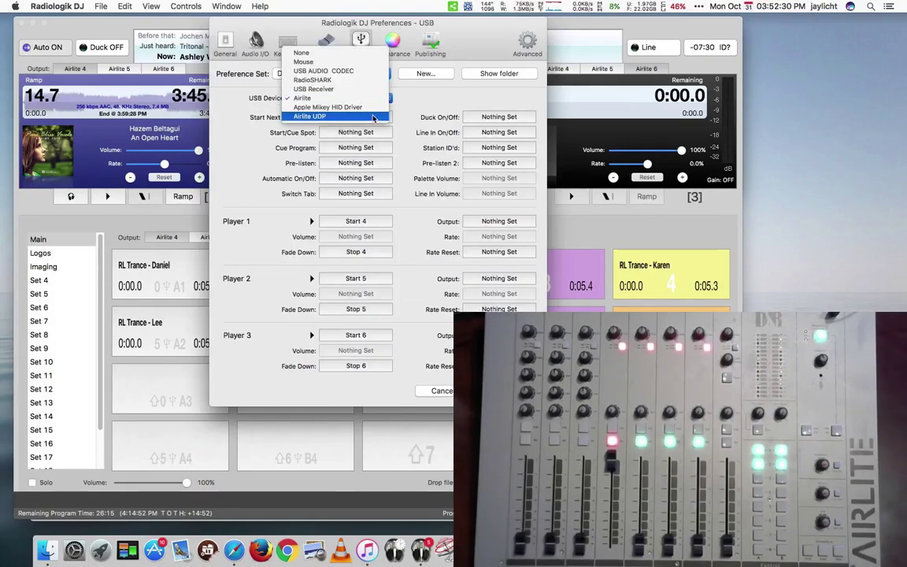
left_click(373, 117)
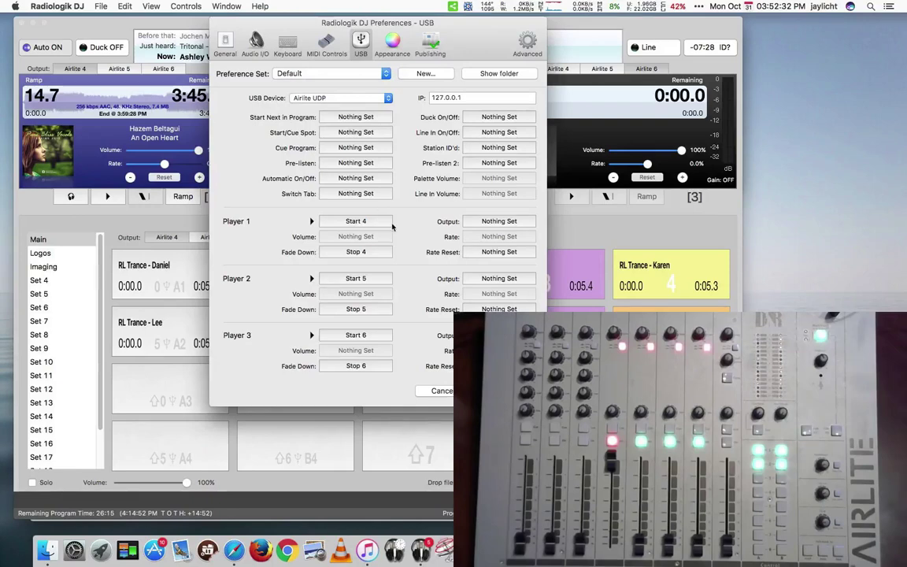
- Assign players 1–3 start and stop to console channels 4–6, then close preferences
left_click(383, 225)
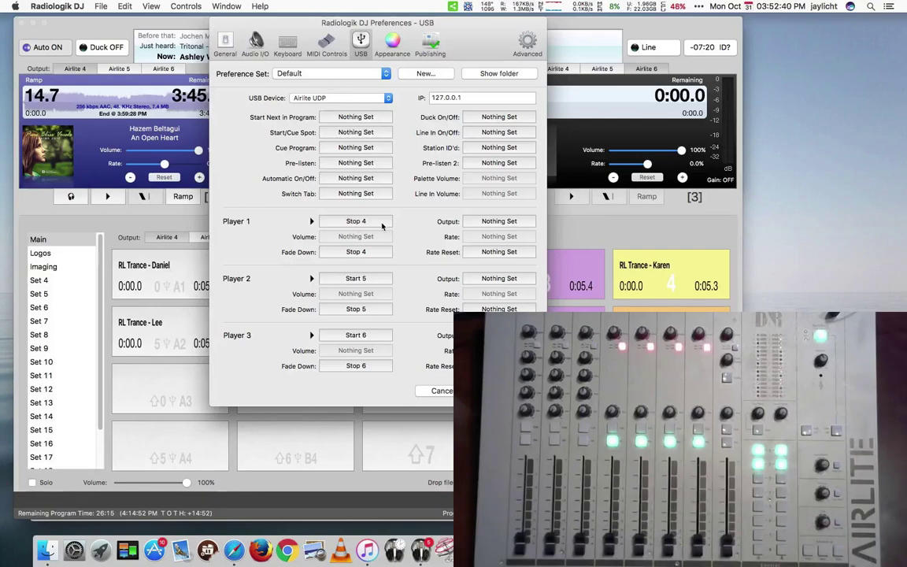
left_click(383, 226)
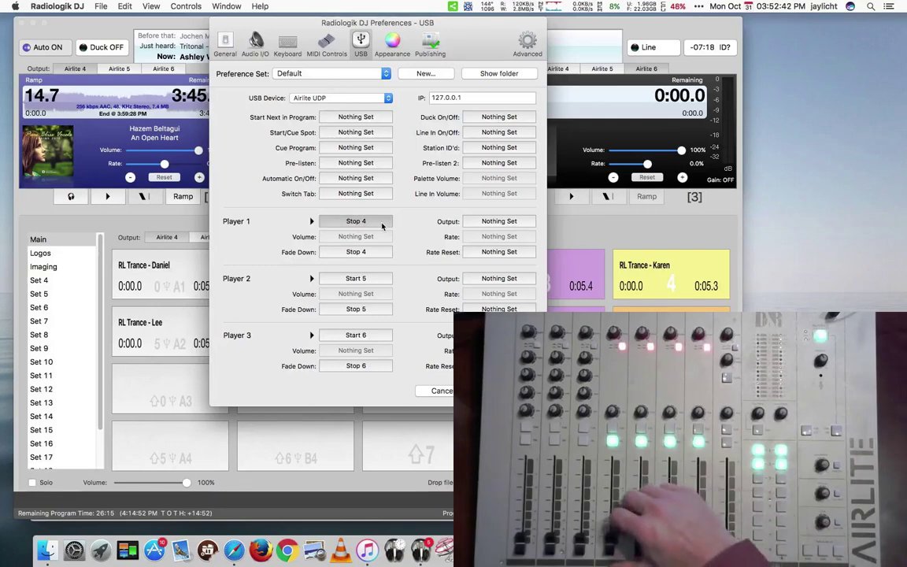
left_click(375, 278)
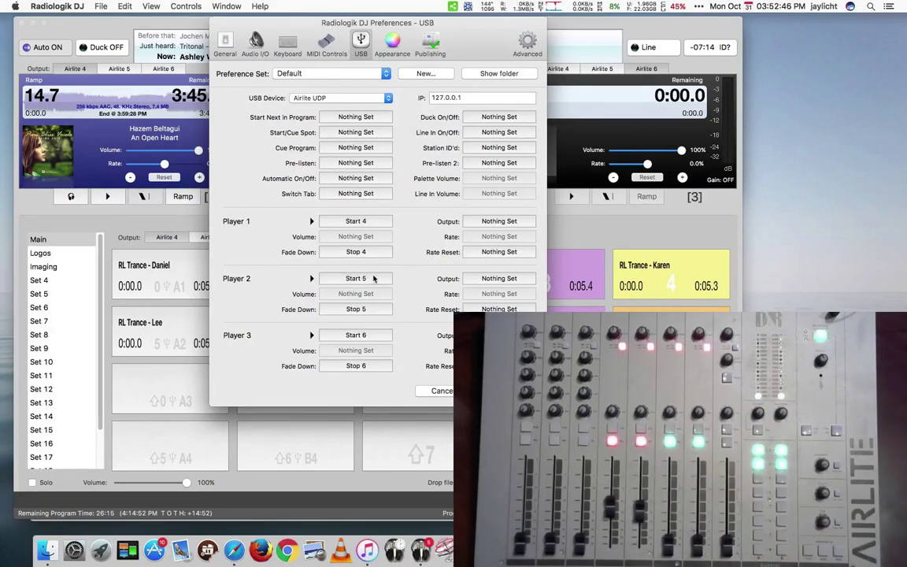
left_click(376, 340)
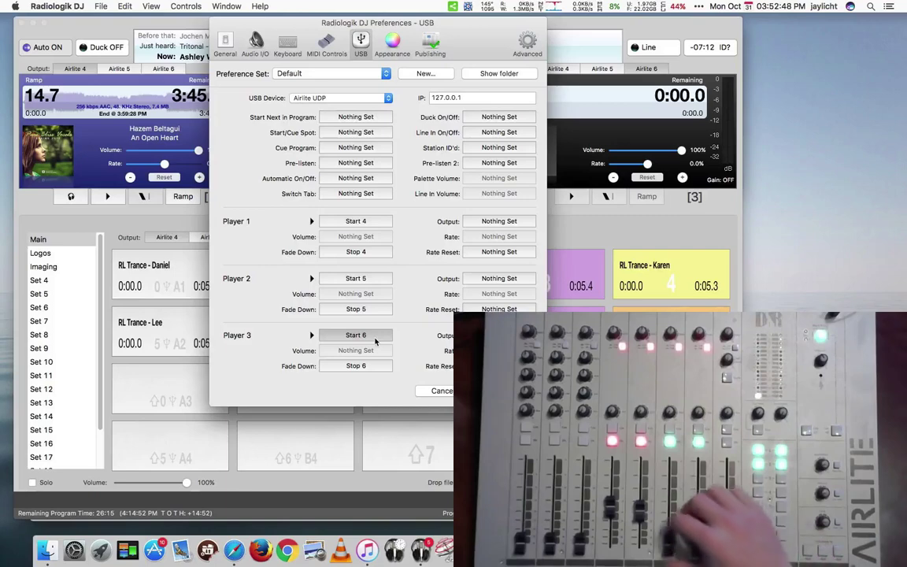
left_click(356, 252)
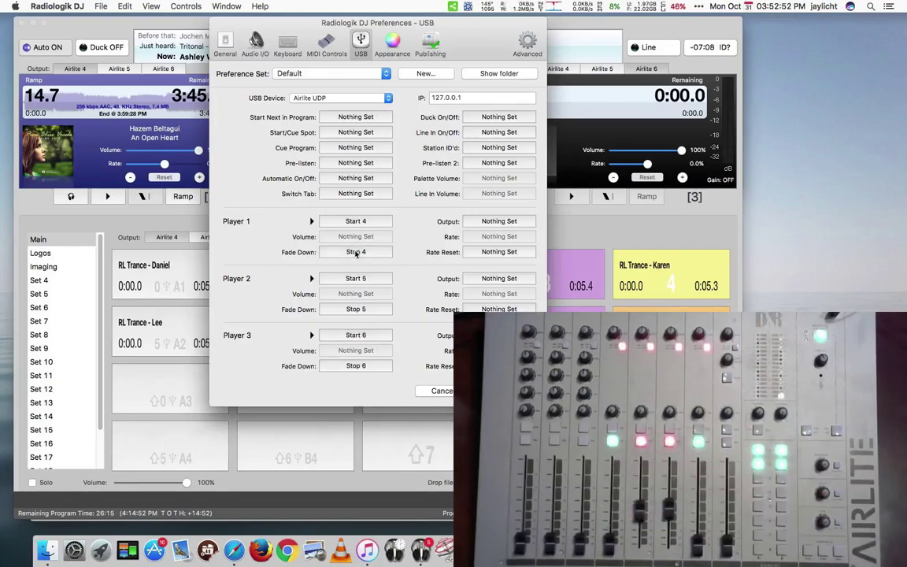
left_click(360, 310)
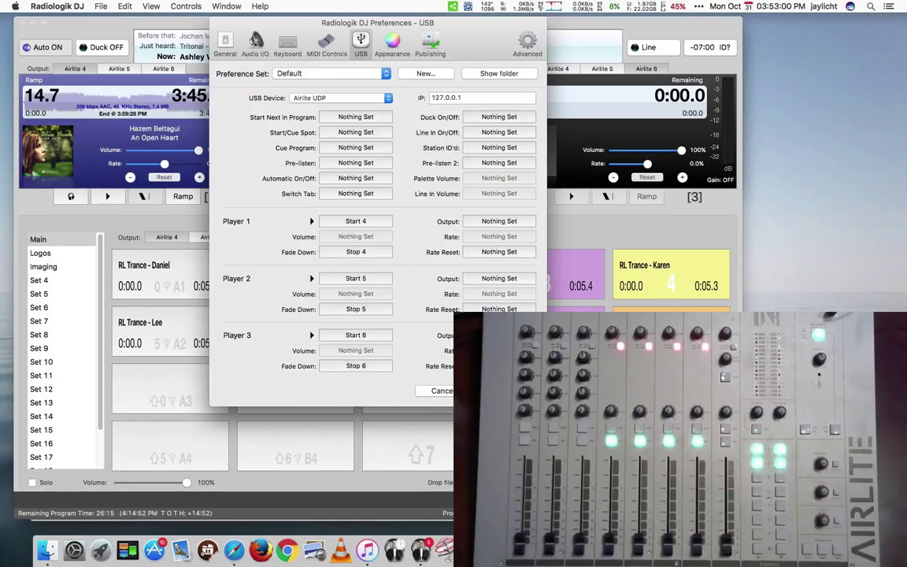
key("Return")
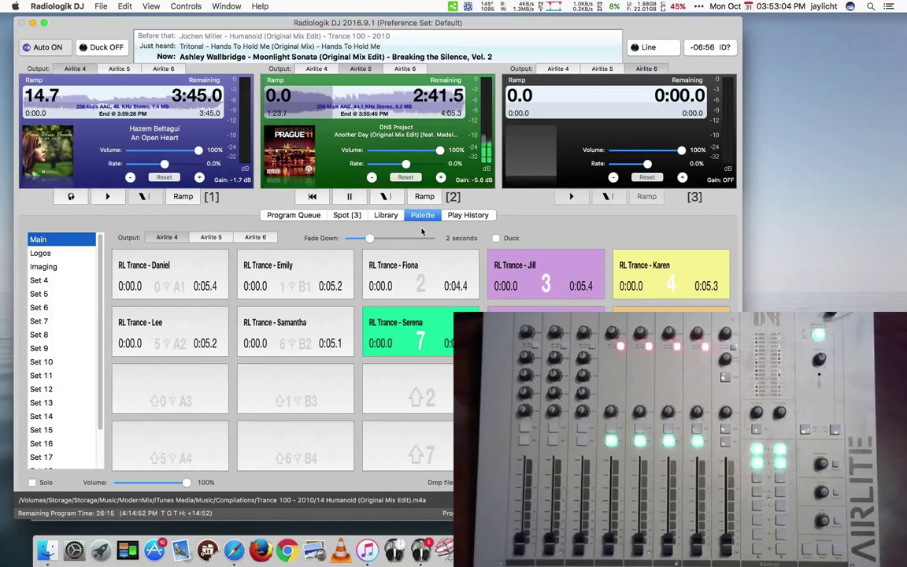
- Switch automation from Auto ON to Auto OFF so the players run manually
key("super+a")
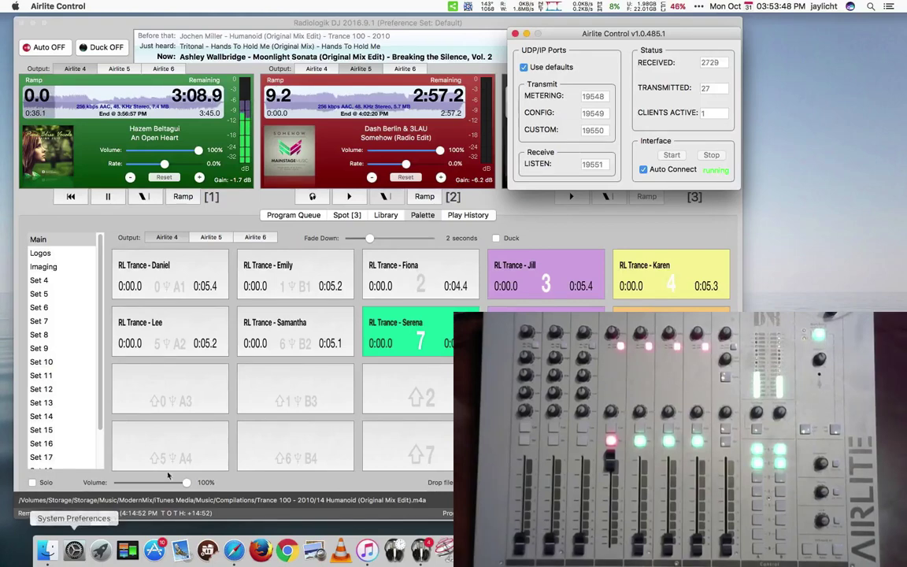
- Launch Airlite Meters from the Radio folder and place its window at the upper right
left_click(47, 549)
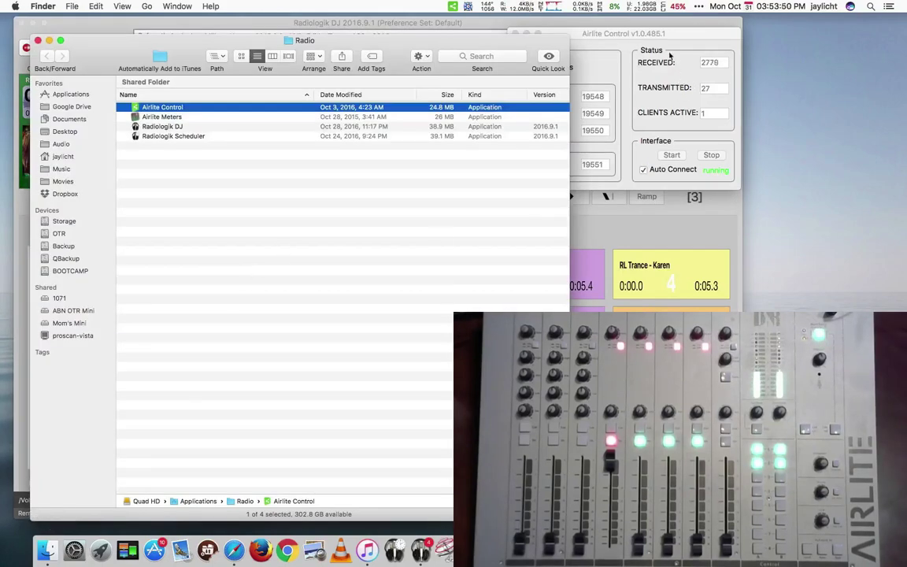
left_click(208, 217)
double_click(161, 116)
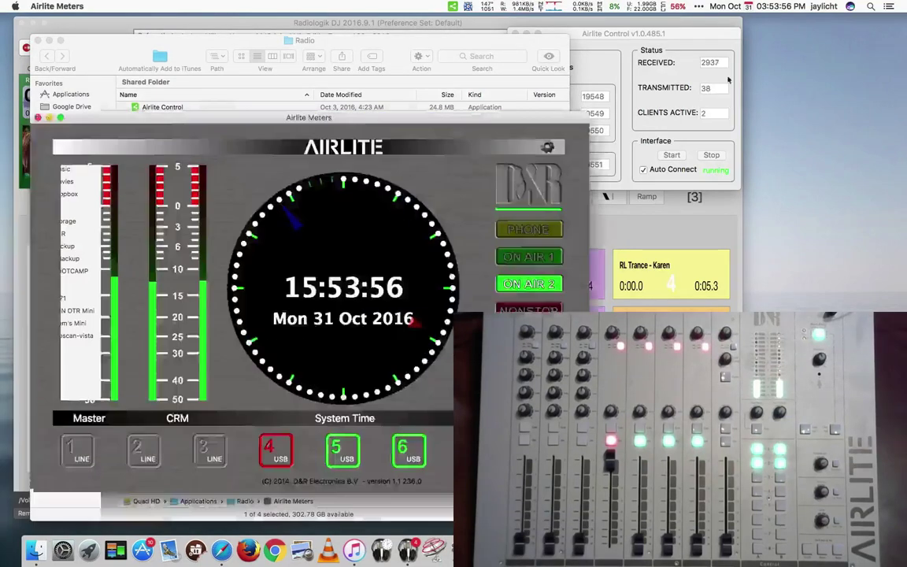
left_click_drag(438, 89, 697, 22)
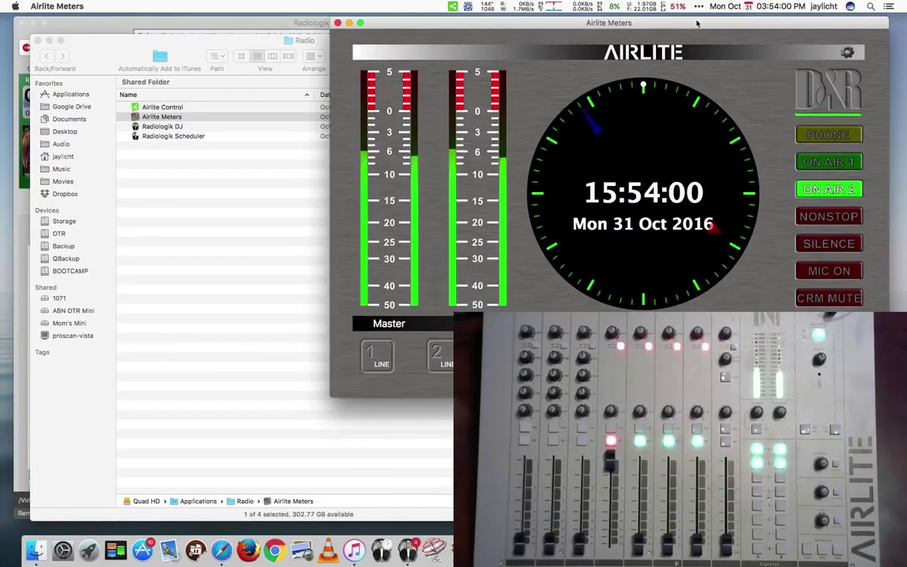